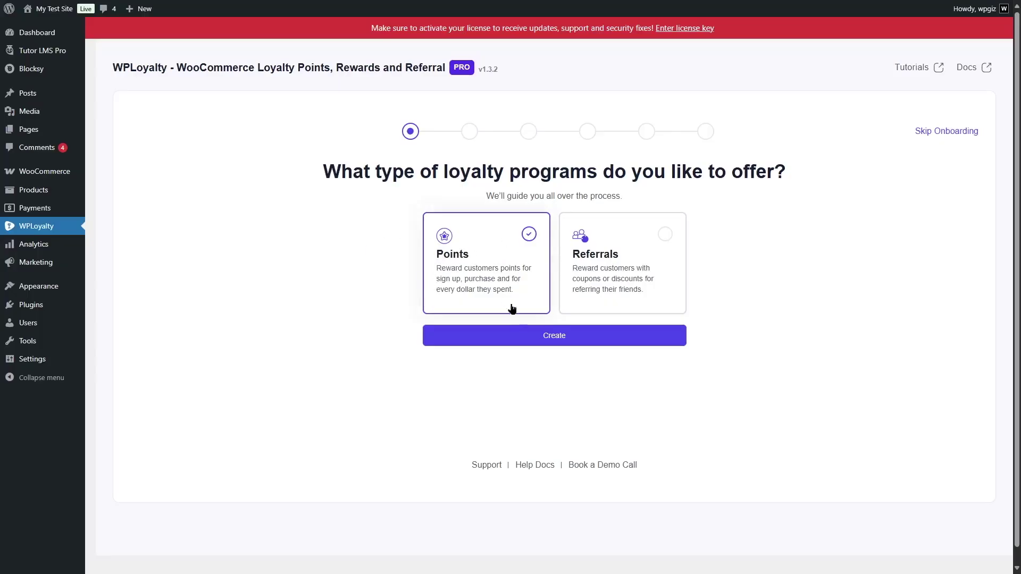
# Choose the Points loyalty program and create a Point for purchase action awarding 1 point for every 10 spent.
pyautogui.click(528, 343)
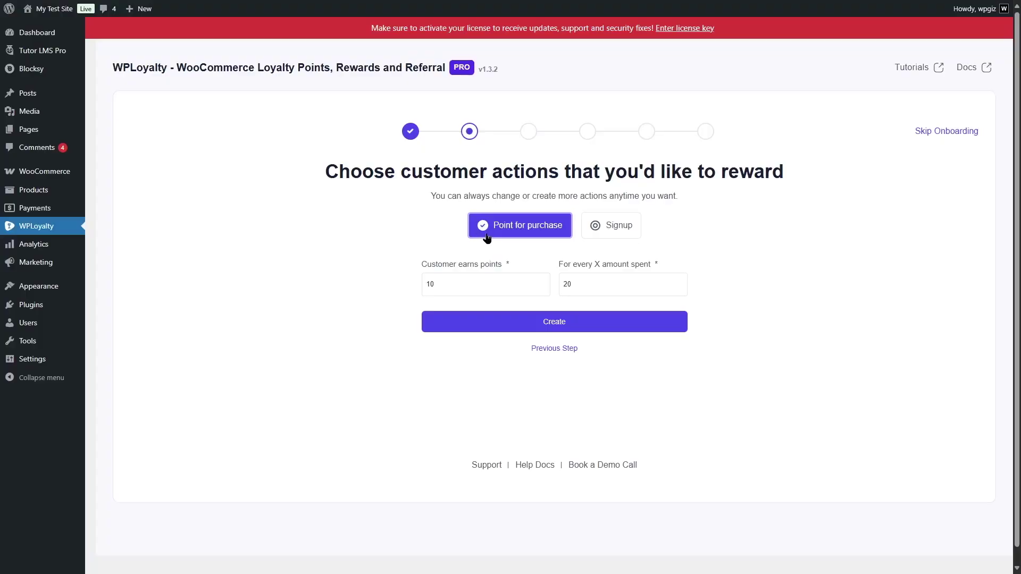
pyautogui.click(618, 230)
pyautogui.click(634, 229)
pyautogui.moveTo(483, 282); pyautogui.dragTo(406, 289)
pyautogui.click(571, 287)
pyautogui.write('10')
pyautogui.click(548, 324)
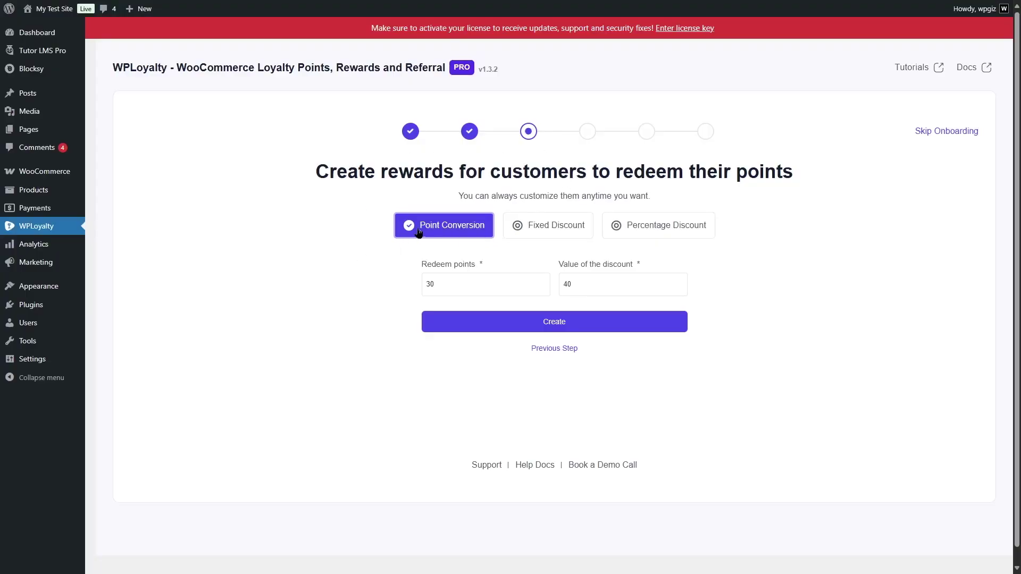
# Create a Point Conversion reward that redeems 100 points for a discount value of 2.
pyautogui.click(573, 229)
pyautogui.click(663, 225)
pyautogui.click(629, 228)
pyautogui.click(557, 229)
pyautogui.moveTo(457, 281); pyautogui.dragTo(421, 282)
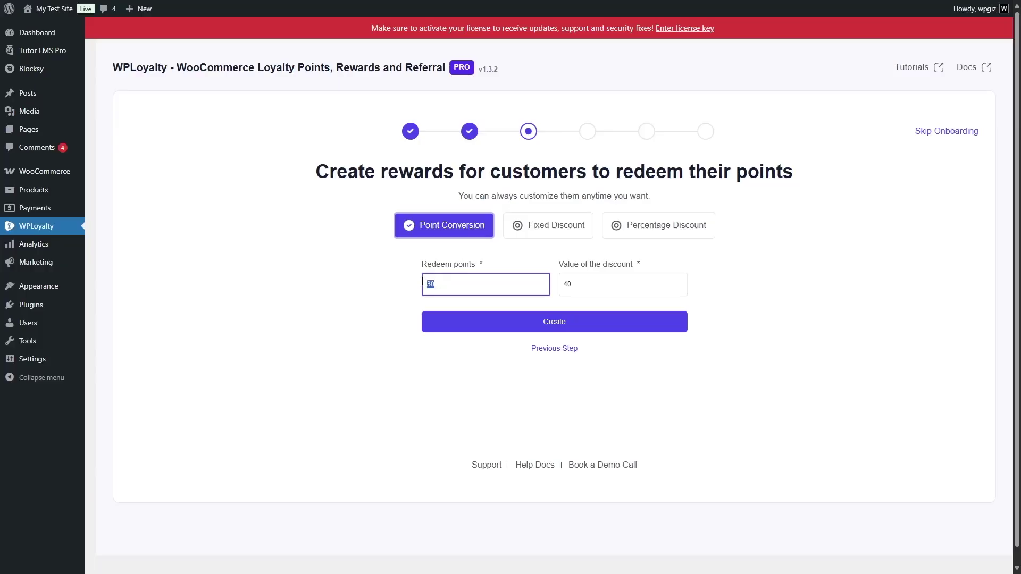
pyautogui.write('100')
pyautogui.moveTo(573, 286); pyautogui.dragTo(546, 289)
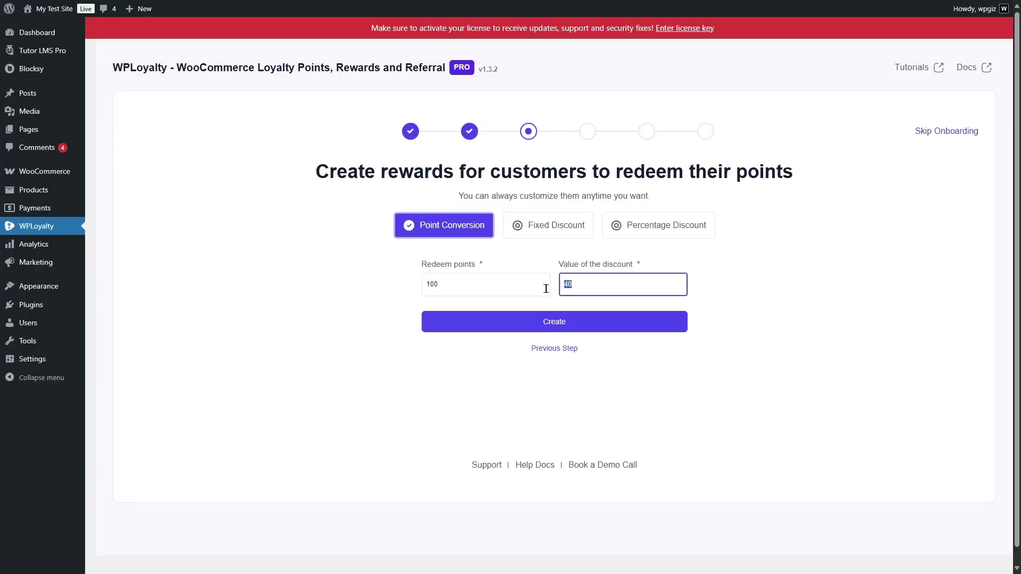
pyautogui.write('2')
pyautogui.click(799, 265)
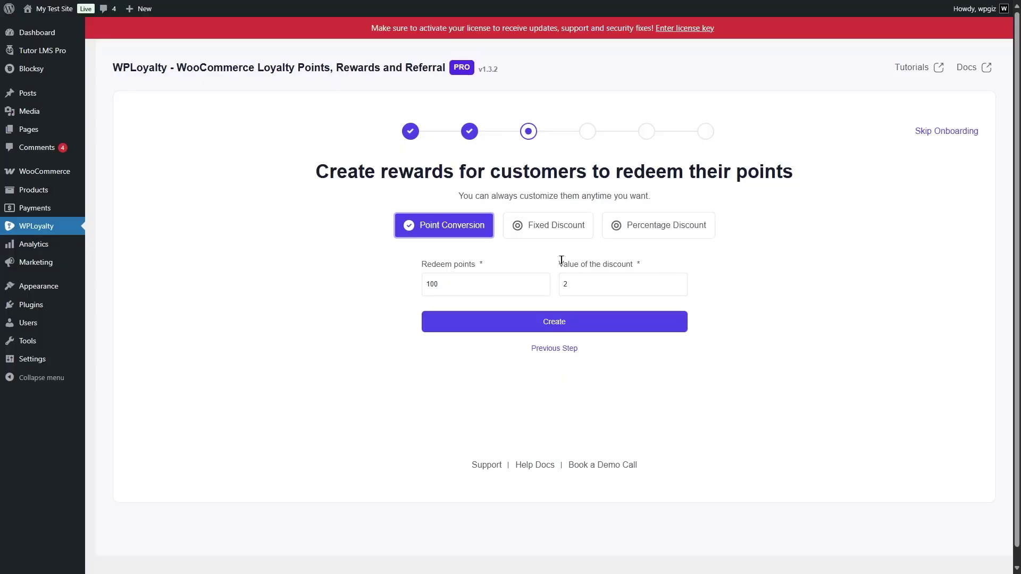
pyautogui.click(550, 323)
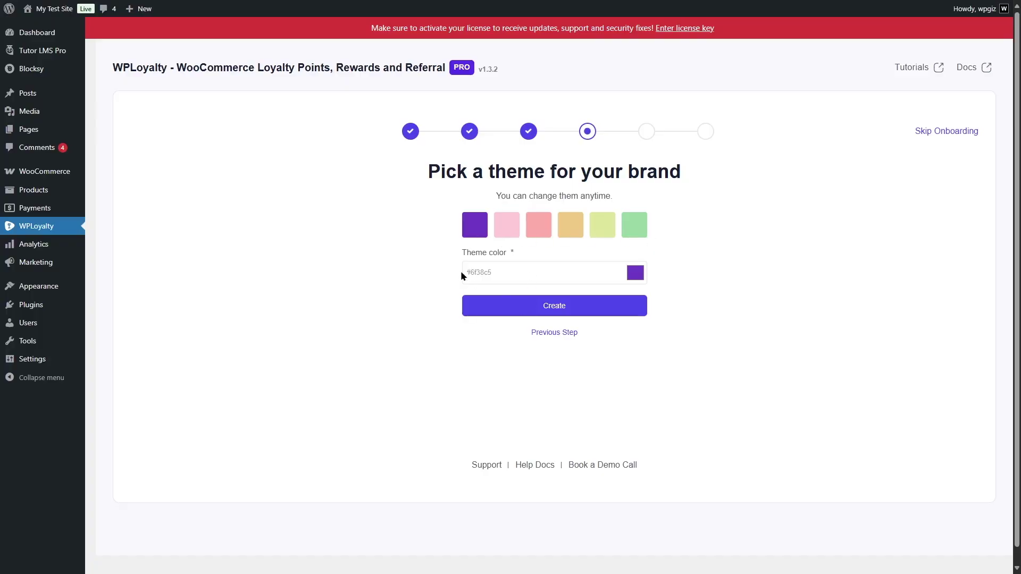
# Complete the onboarding with theme color #6f38c5 and the launcher add-on installation set to Yes, and launch WPLoyalty.
pyautogui.click(572, 308)
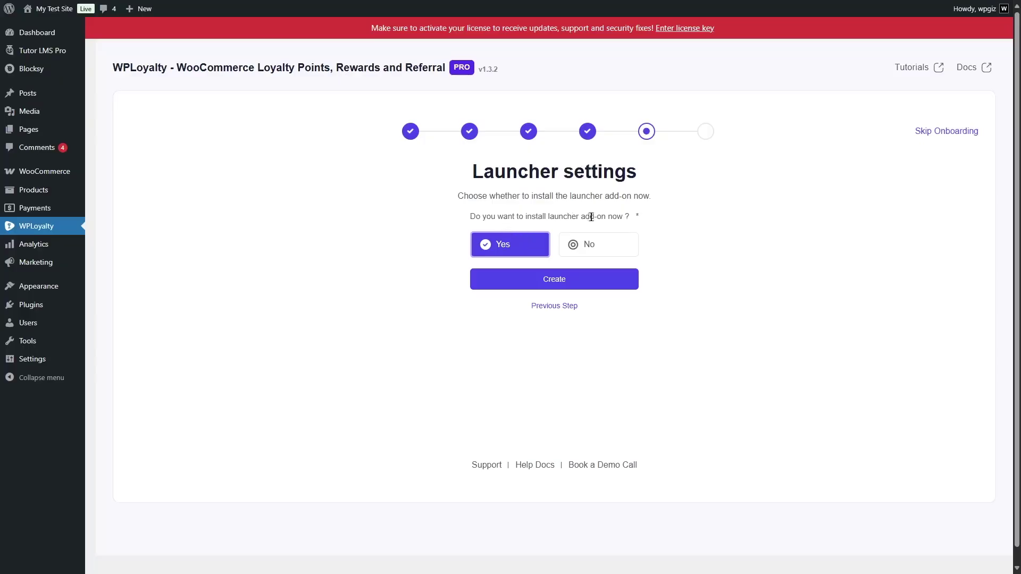
pyautogui.click(534, 280)
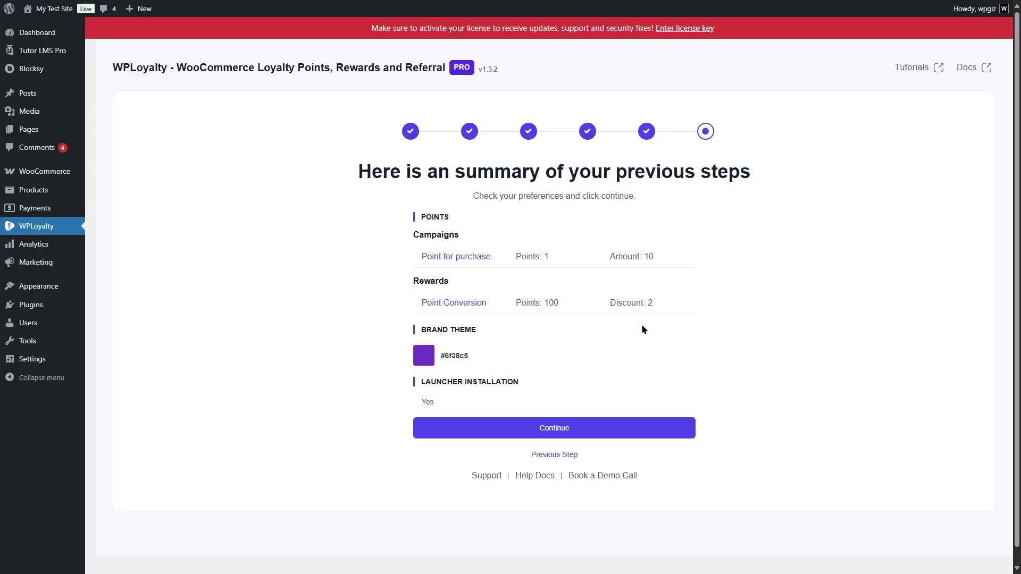
pyautogui.click(574, 435)
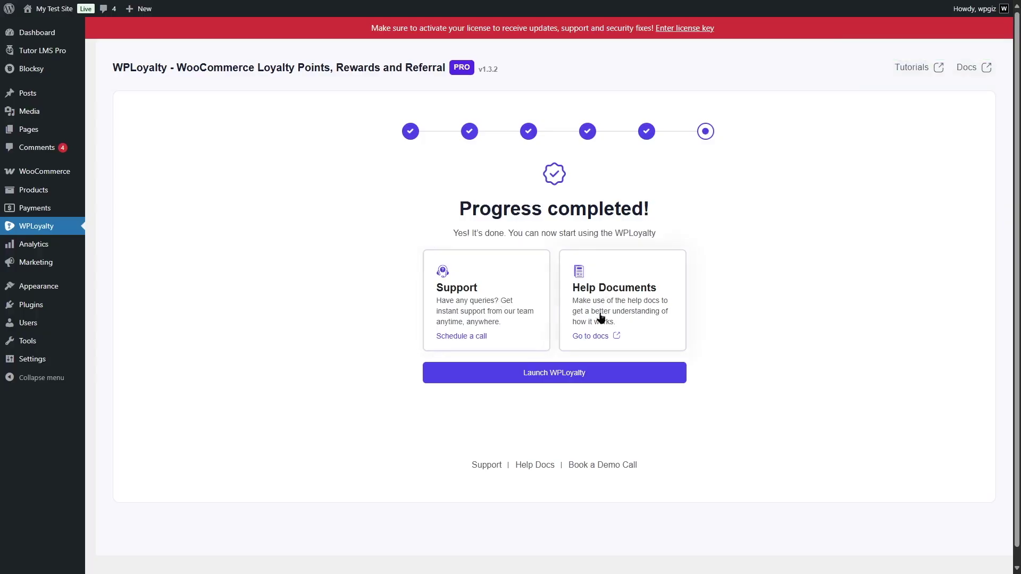
pyautogui.click(546, 374)
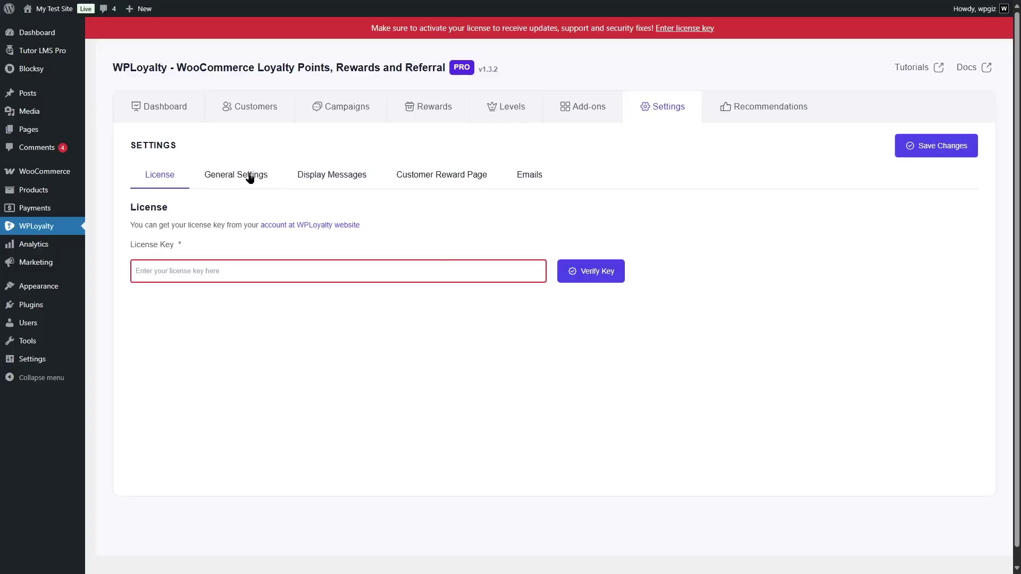
# Paste the plugin's license key, verify it, and save the settings.
pyautogui.hotkey('ctrl', 'v')
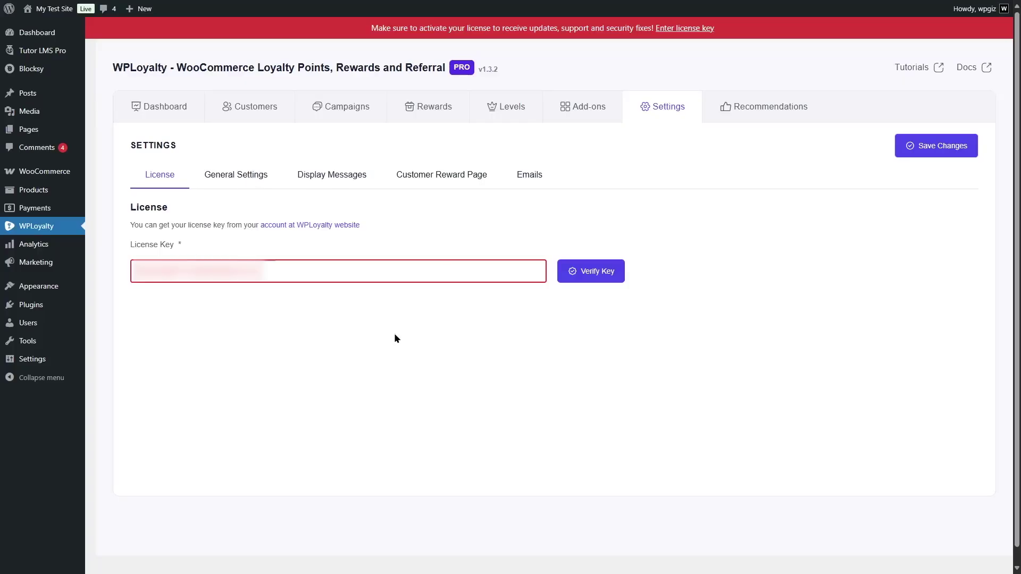
pyautogui.click(595, 278)
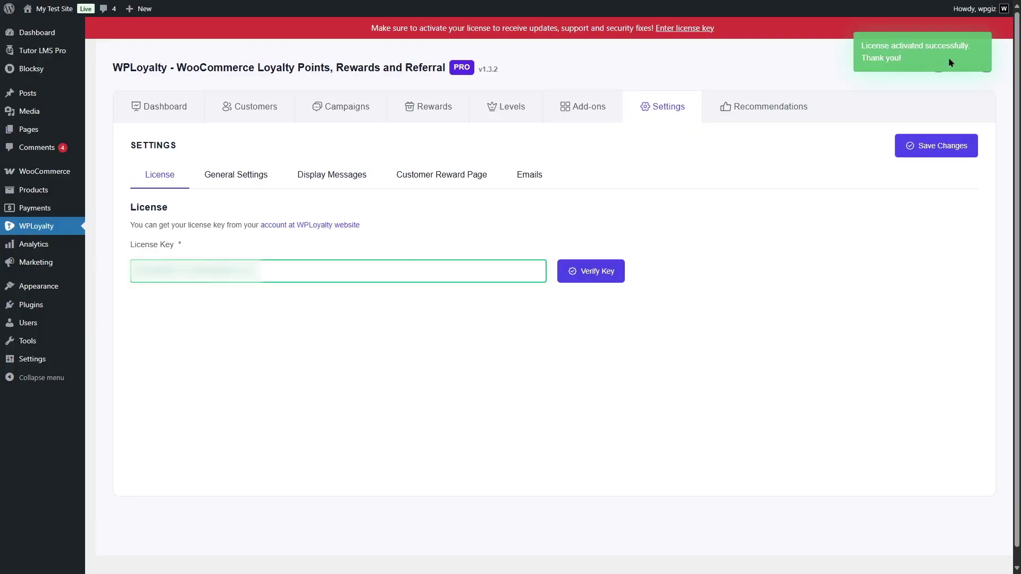
pyautogui.click(930, 148)
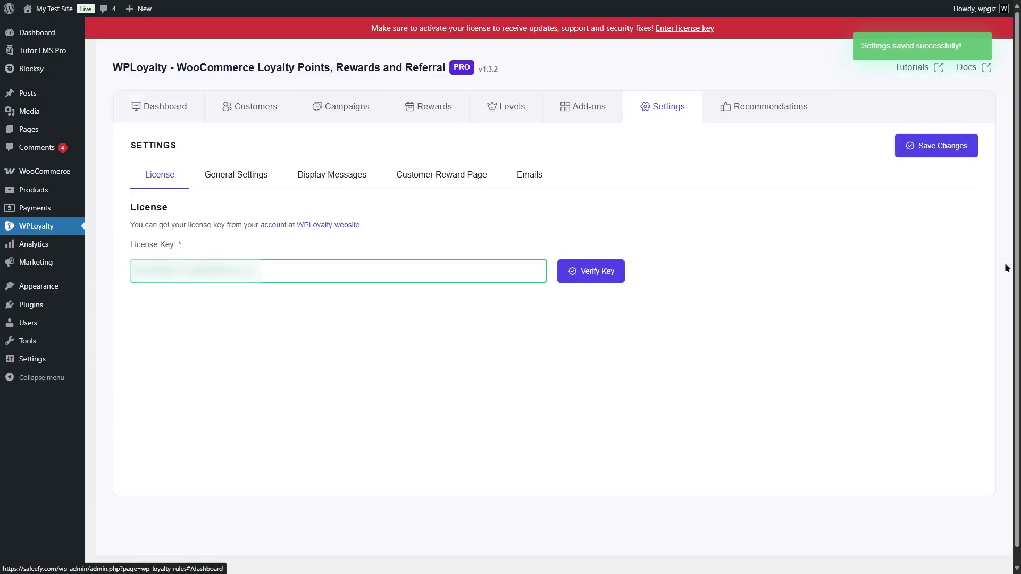
# Review the loyalty dashboard and the existing campaigns and rewards.
pyautogui.click(159, 105)
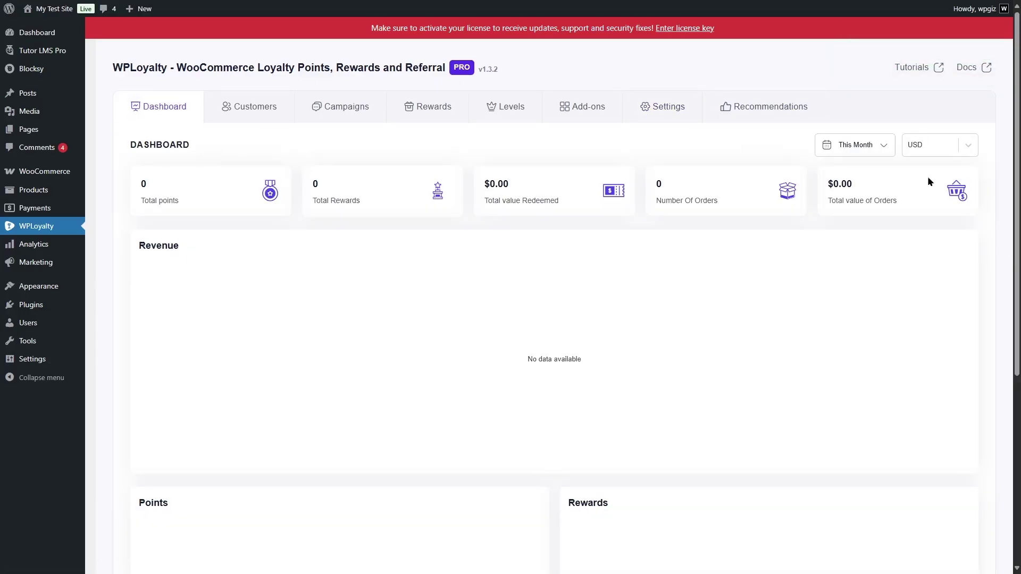
pyautogui.scroll(-1, 640, 264)
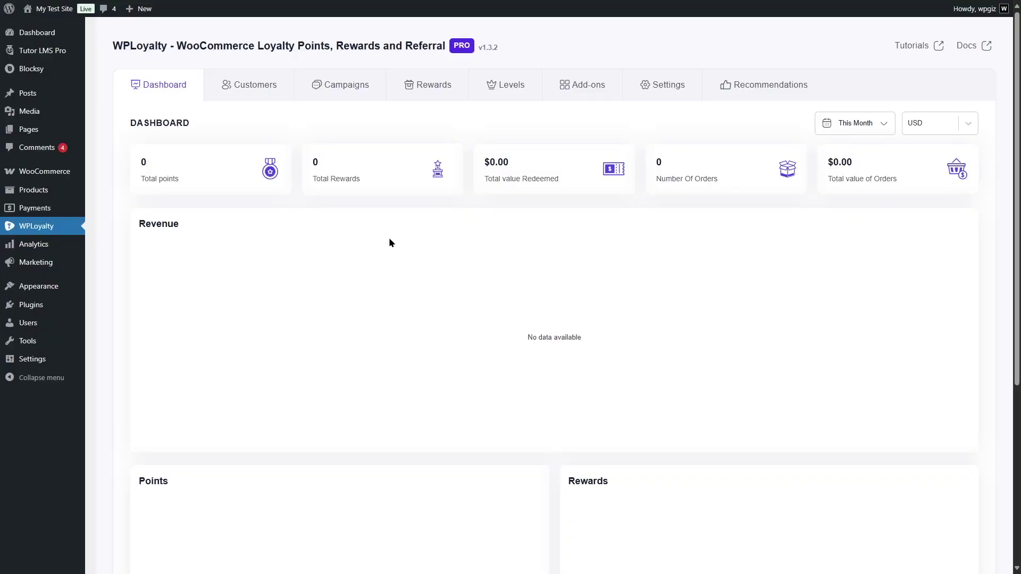
pyautogui.click(346, 90)
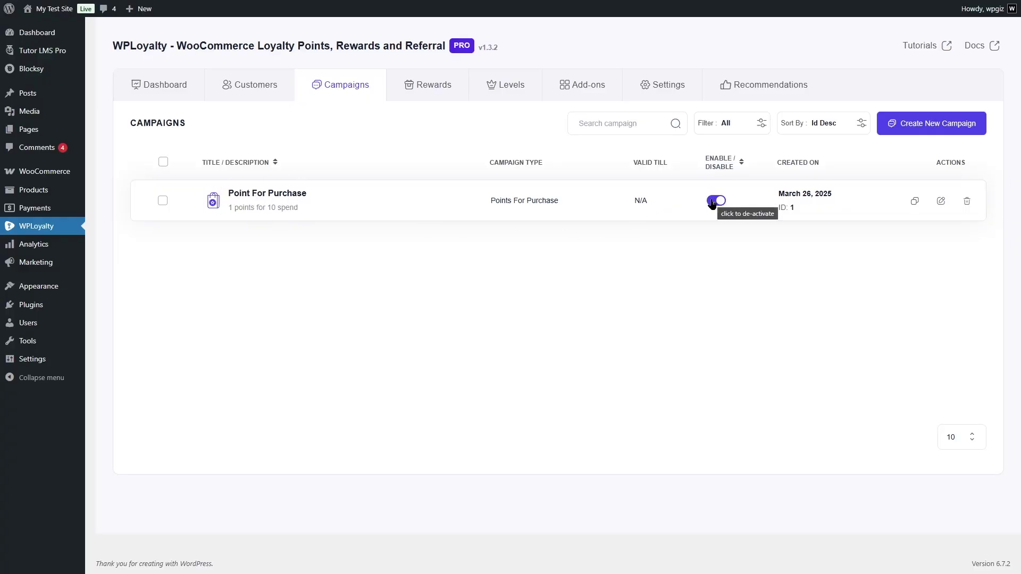
pyautogui.click(433, 95)
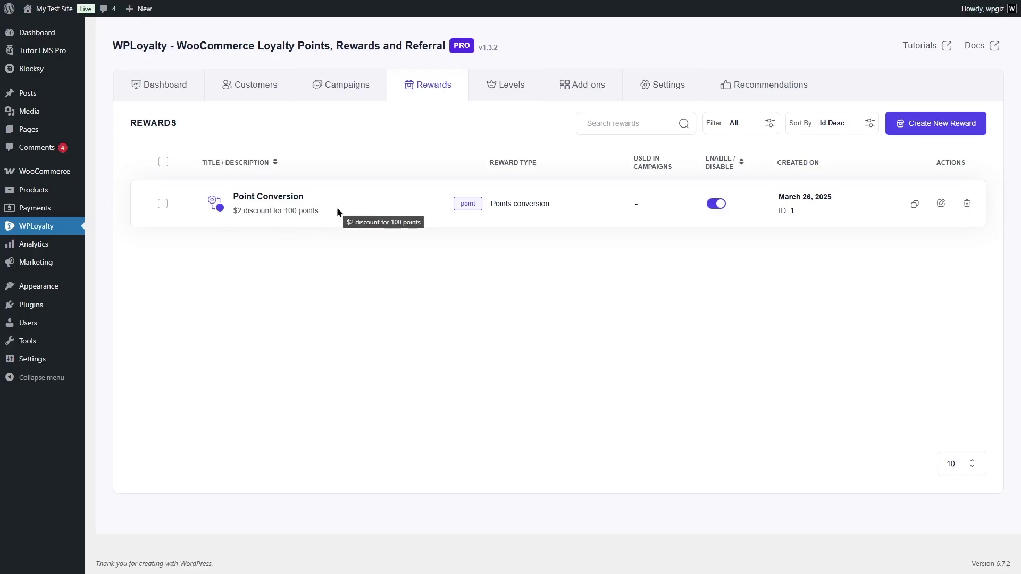
# Start a new campaign and examine all the available campaign types.
pyautogui.click(355, 84)
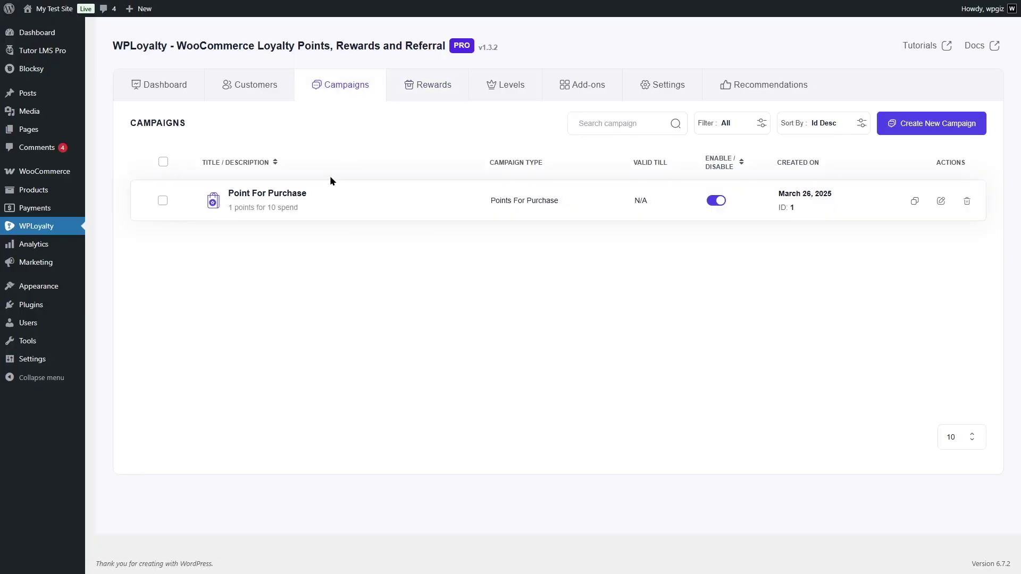
pyautogui.click(916, 127)
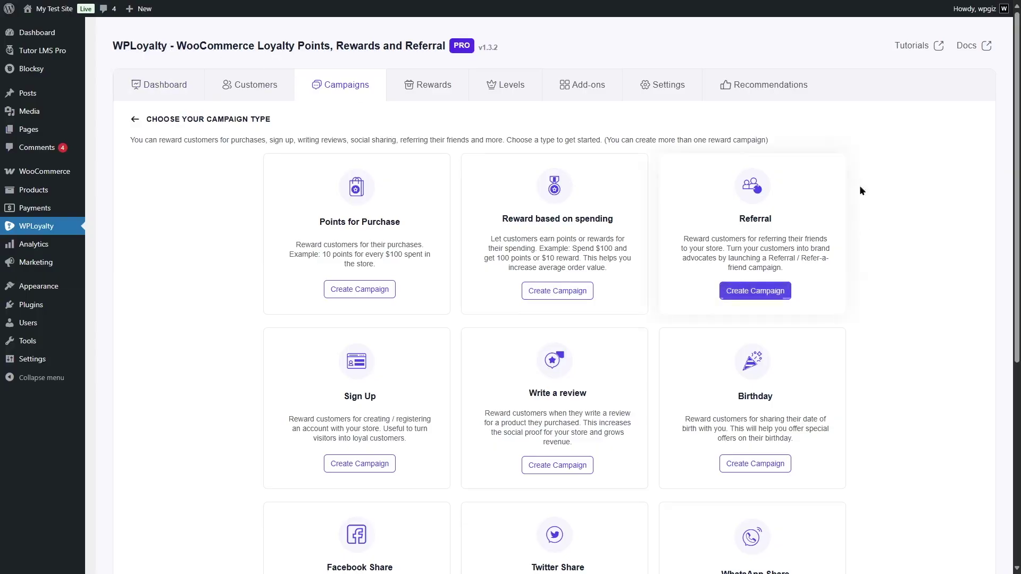
pyautogui.scroll(-1, 859, 189)
pyautogui.scroll(-4, 553, 295)
pyautogui.scroll(5, 553, 295)
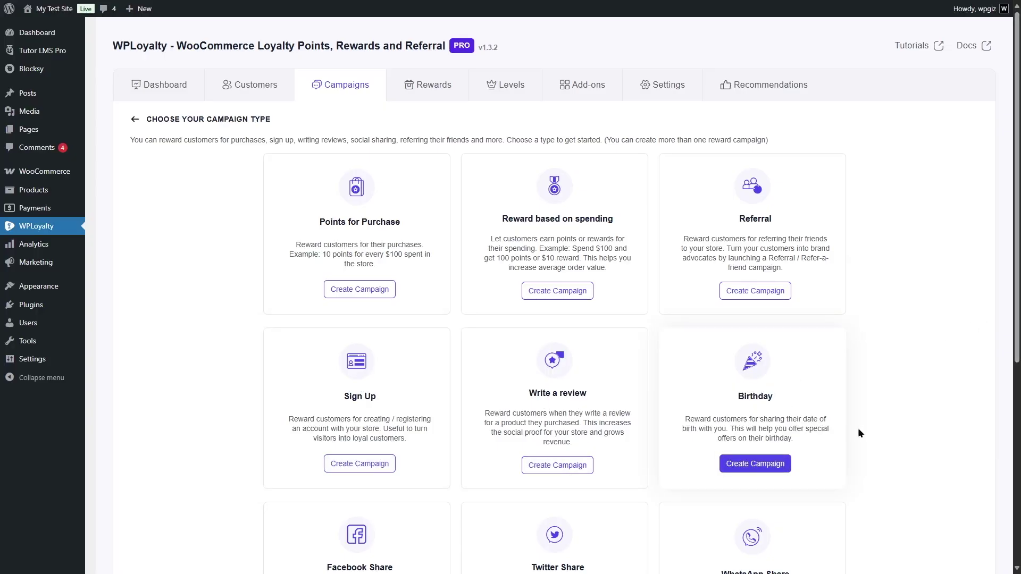
pyautogui.scroll(-3, 850, 432)
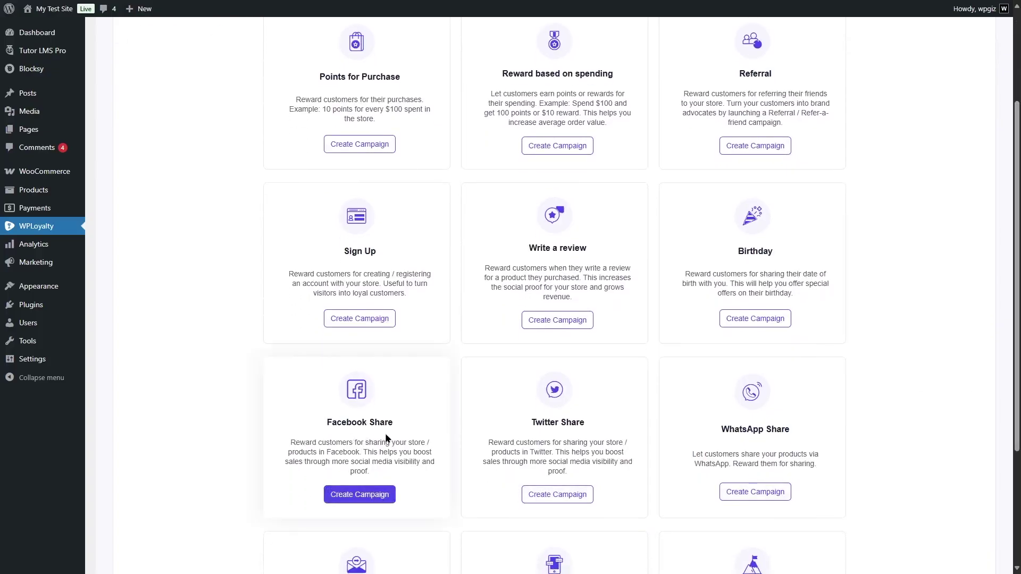
pyautogui.scroll(-3, 857, 233)
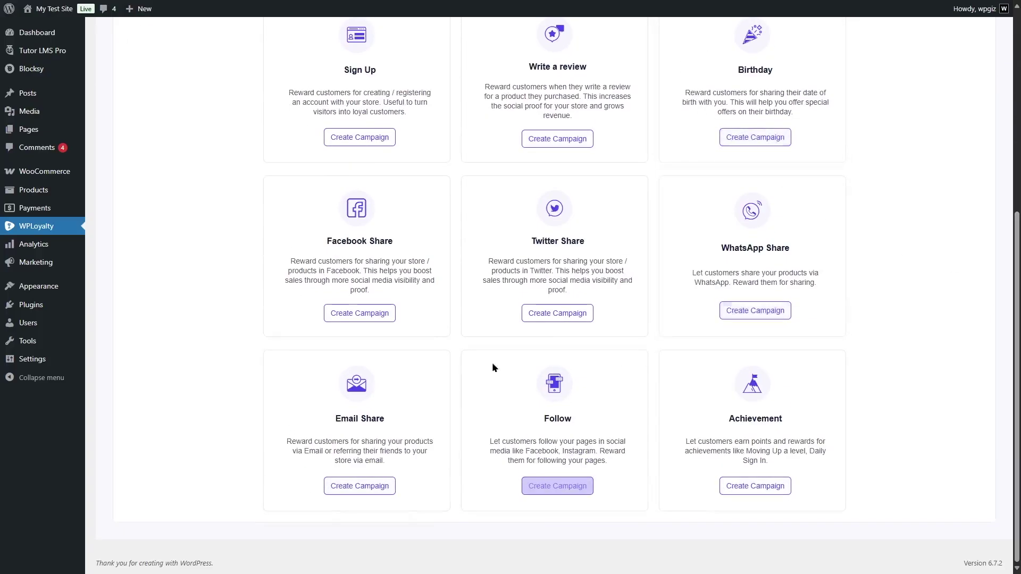
pyautogui.moveTo(1016, 423); pyautogui.dragTo(1015, 215)
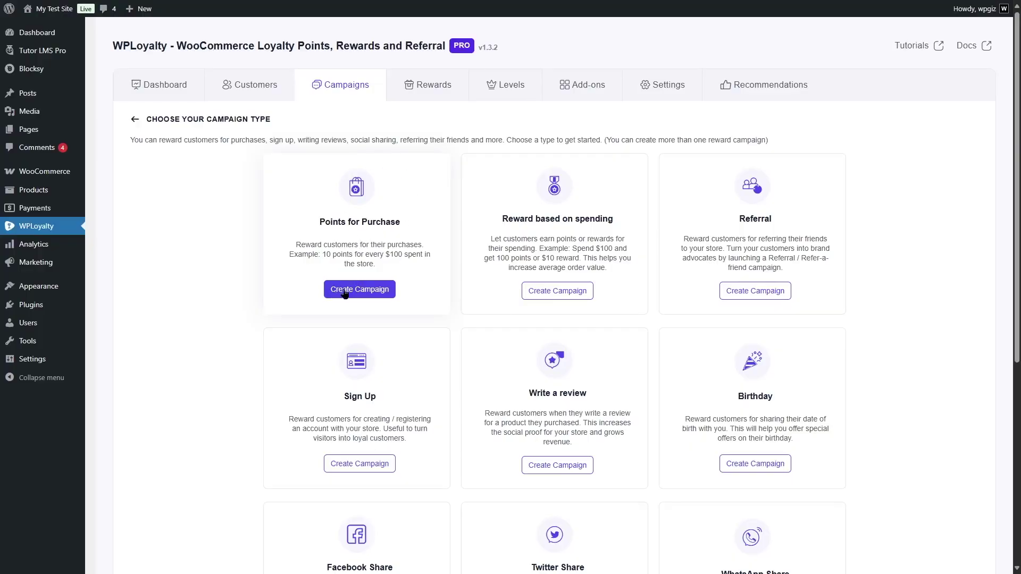
# Begin a Points for Purchase campaign and name it "Points For Purchase!", leaving the description empty.
pyautogui.click(362, 293)
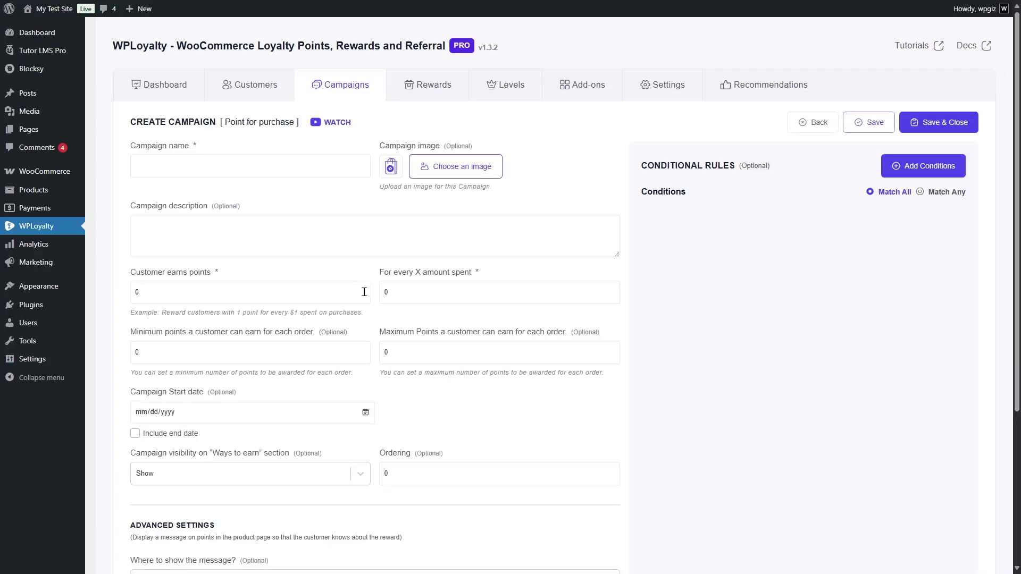
pyautogui.scroll(-4, 739, 111)
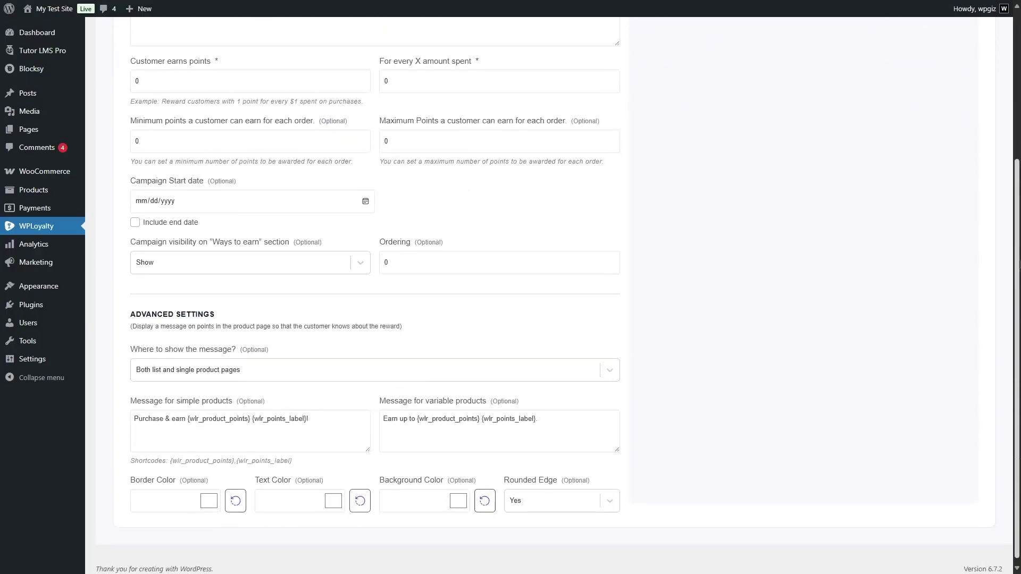
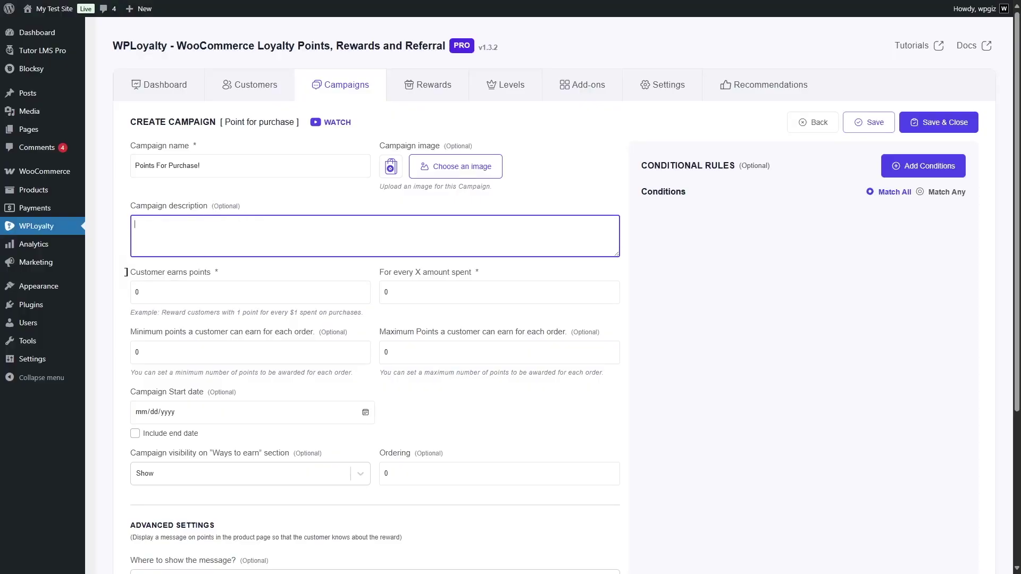
pyautogui.doubleClick(417, 271)
pyautogui.click(458, 270)
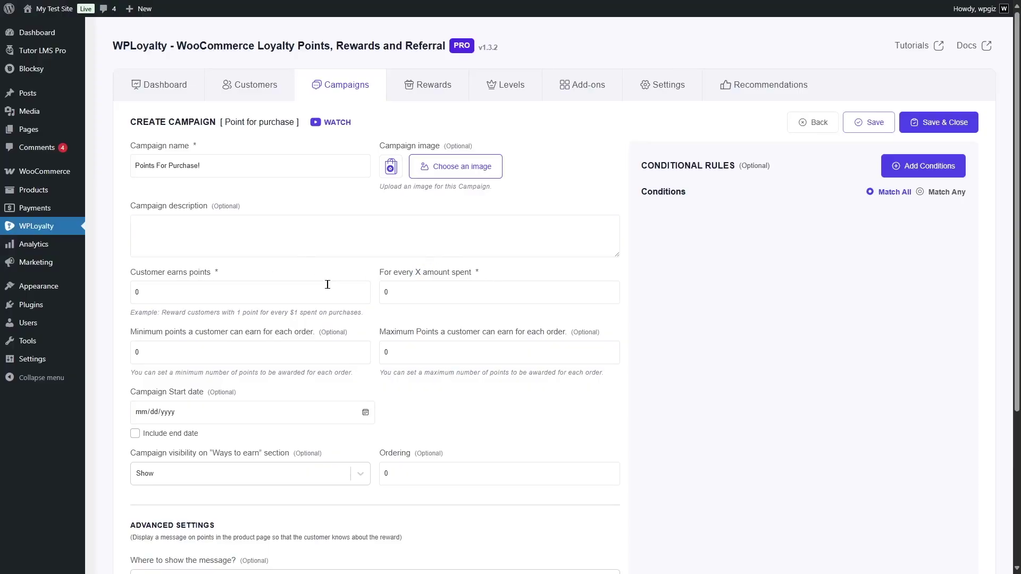
# Set the campaign to award customers 5 points for every 10 spent.
pyautogui.moveTo(166, 292); pyautogui.dragTo(119, 297)
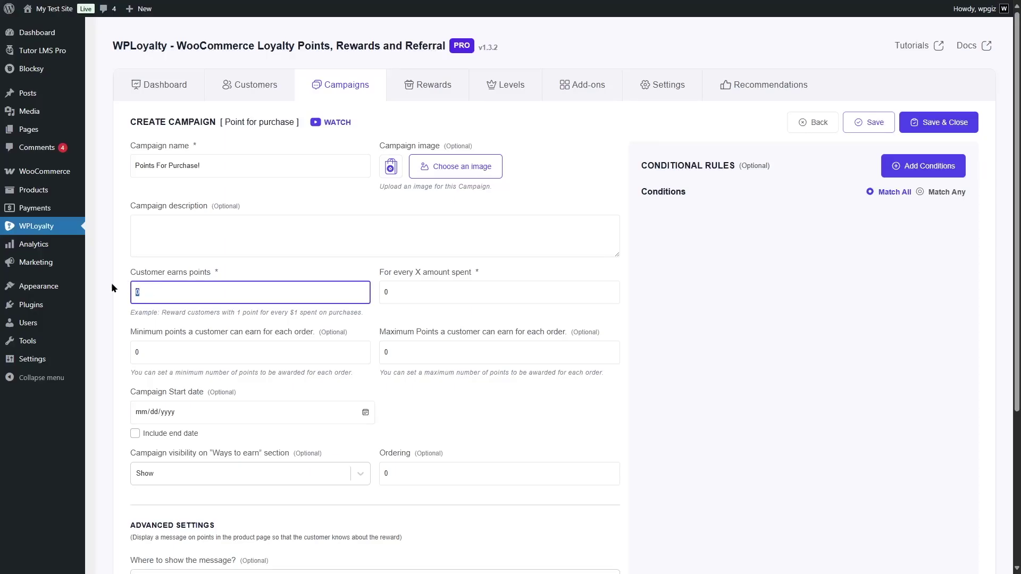
pyautogui.write('5')
pyautogui.moveTo(426, 296); pyautogui.dragTo(366, 290)
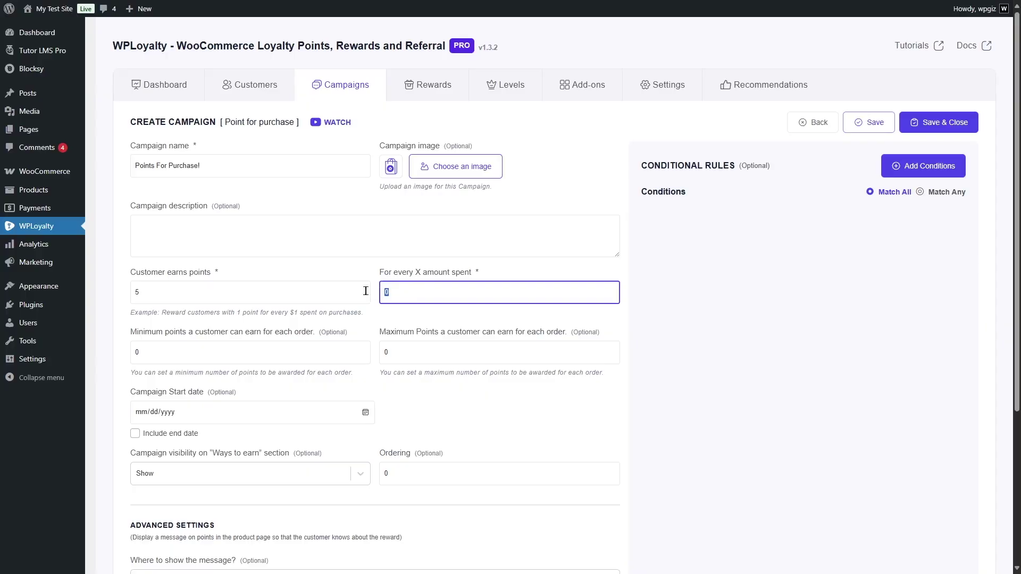
pyautogui.click(776, 323)
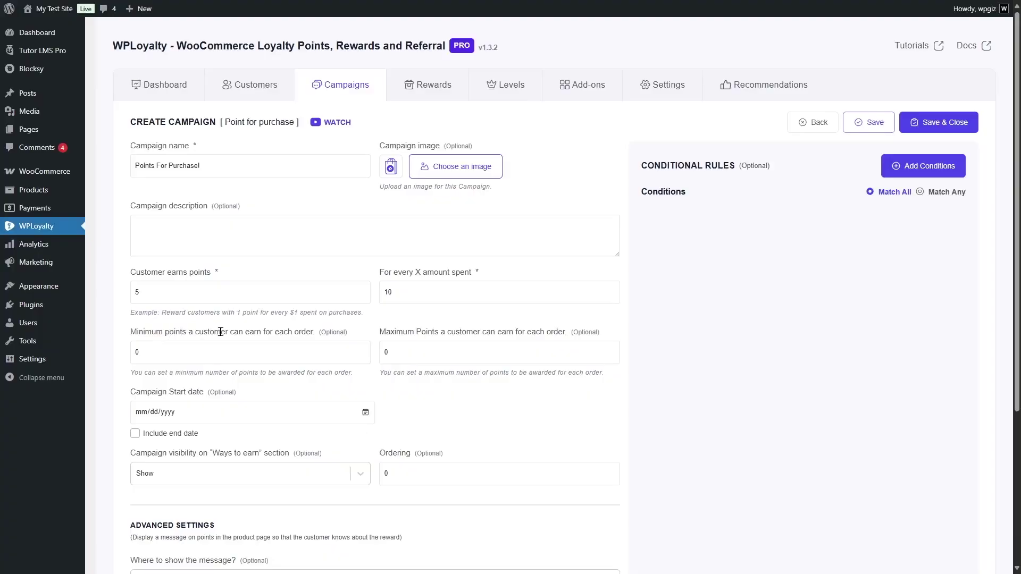
# Limit the points a customer can earn for each order to a minimum of 1 and a maximum of 5.
pyautogui.click(166, 352)
pyautogui.hotkey('ctrl', 'a')
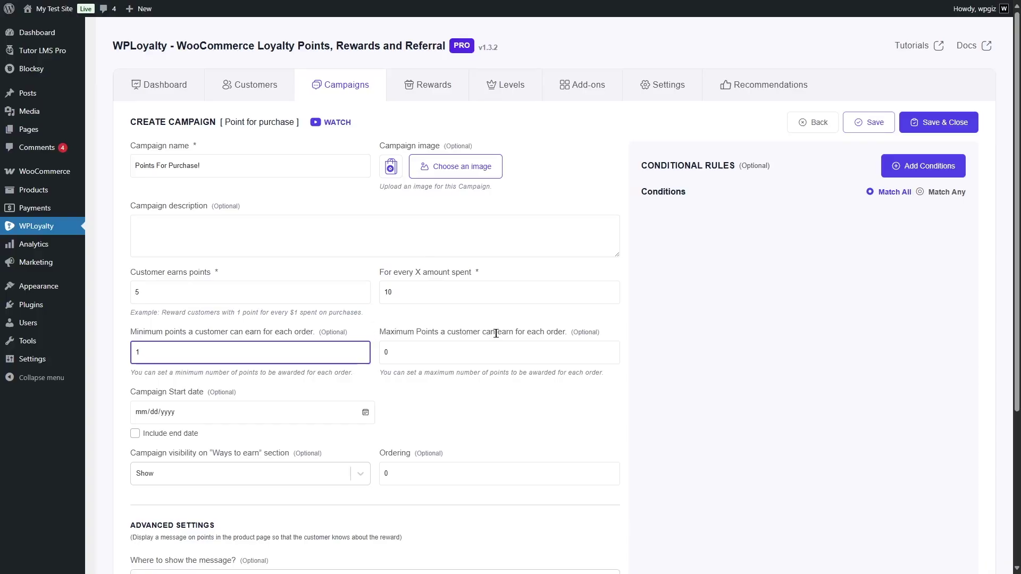
pyautogui.press('Tab')
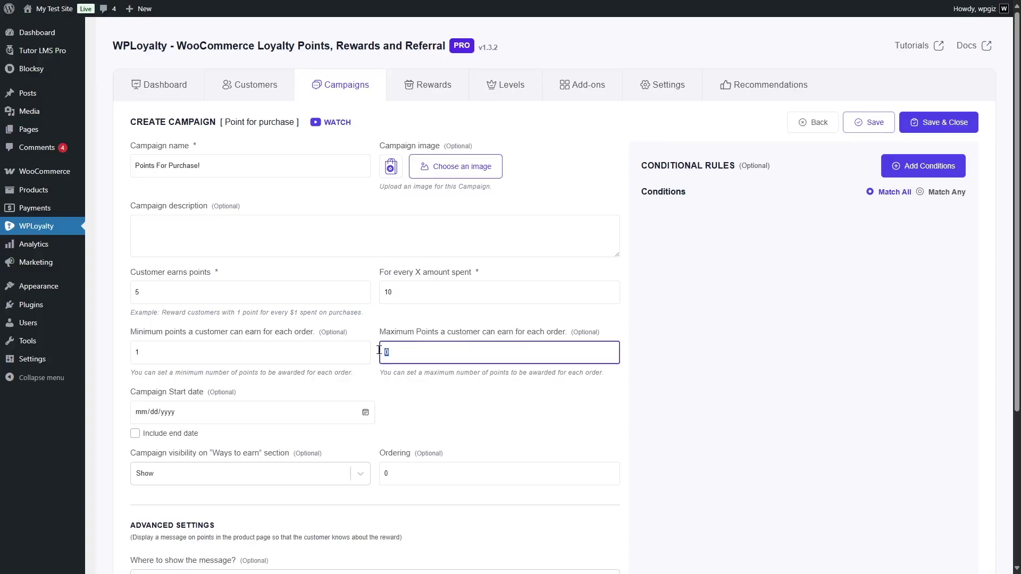
pyautogui.click(838, 351)
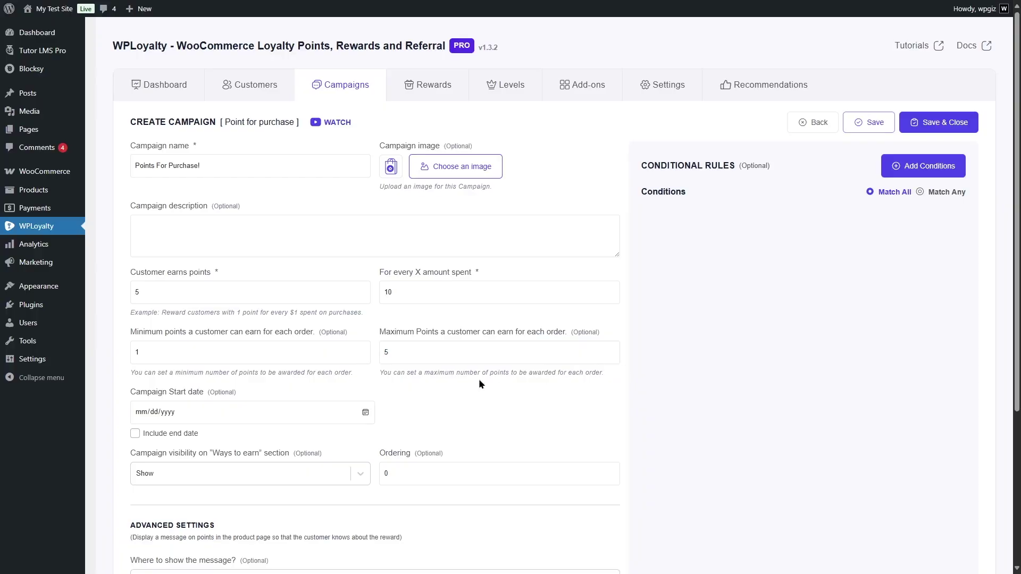
# Examine the campaign's start date calendar and the optional end date field, leaving the campaign without dates.
pyautogui.scroll(-1, 266, 375)
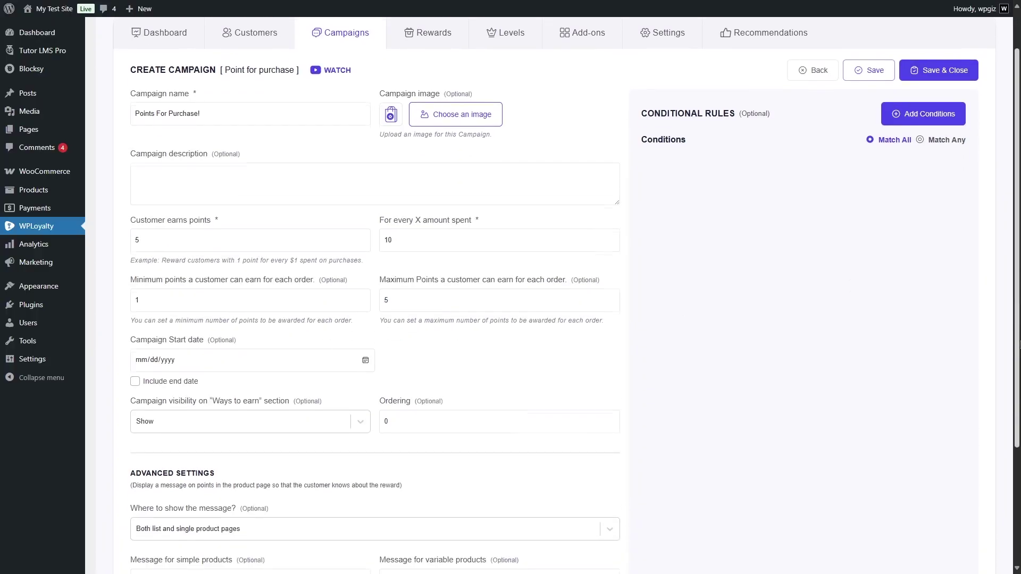
pyautogui.click(180, 357)
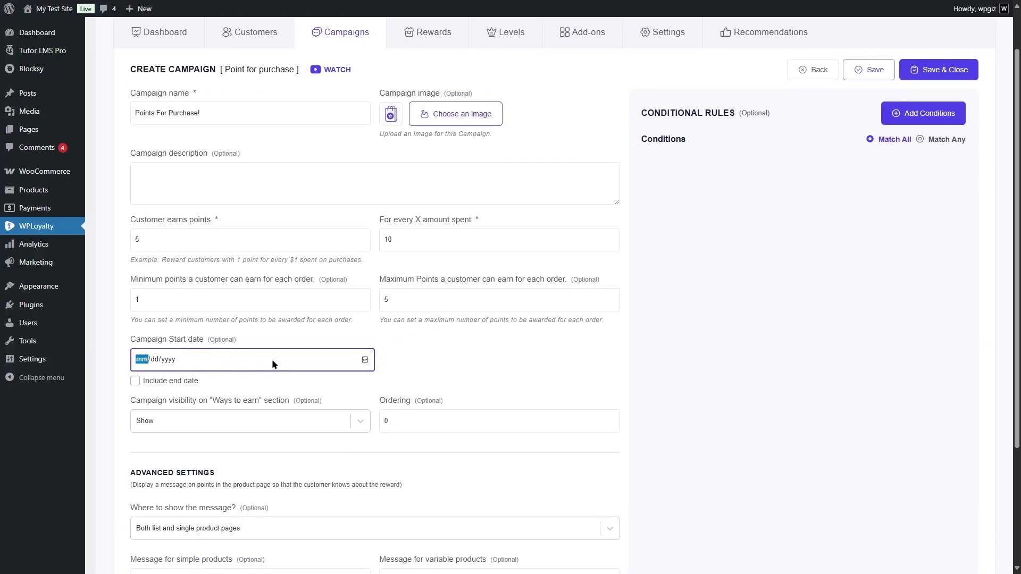
pyautogui.click(365, 359)
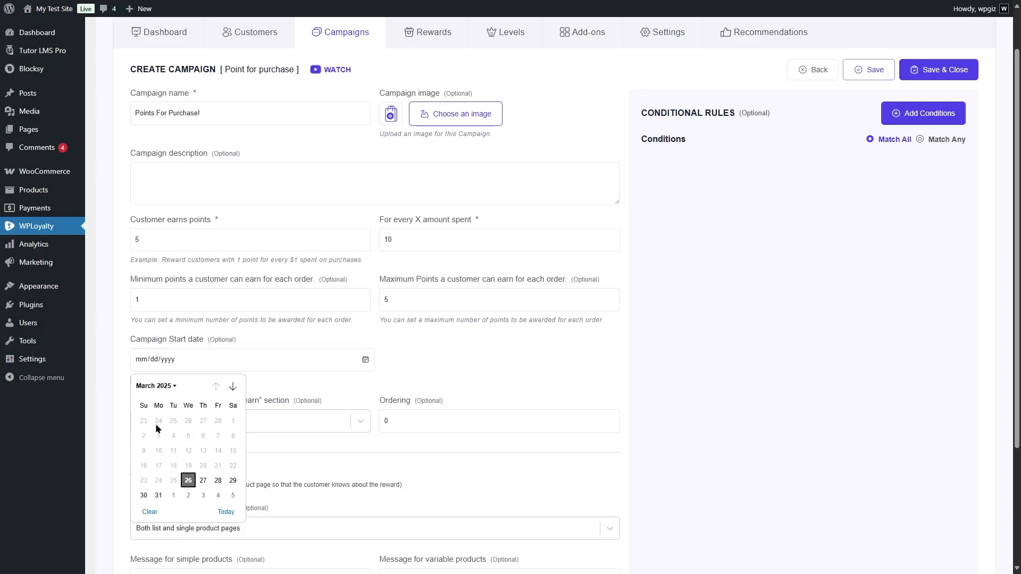
pyautogui.click(451, 337)
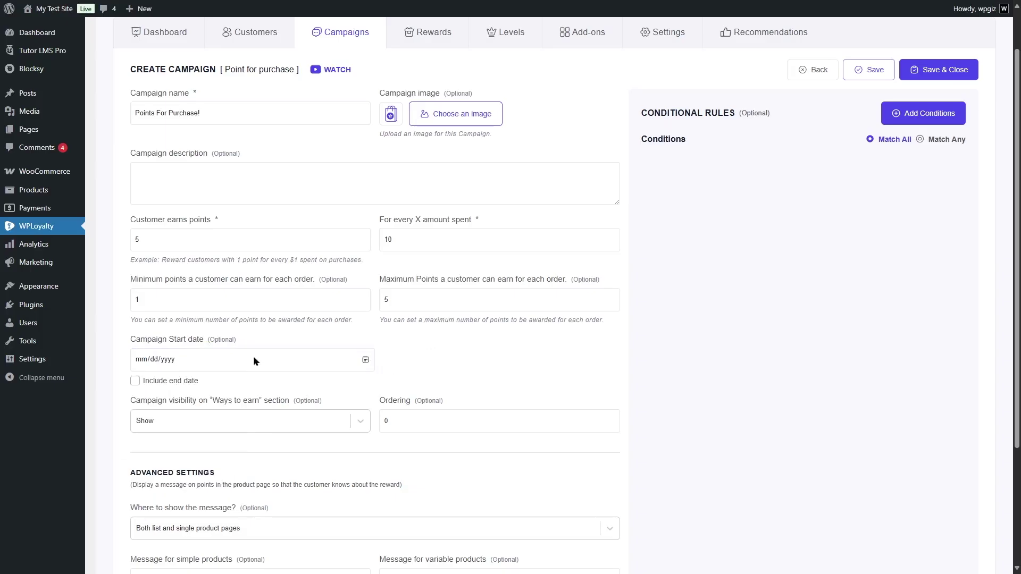
pyautogui.click(134, 381)
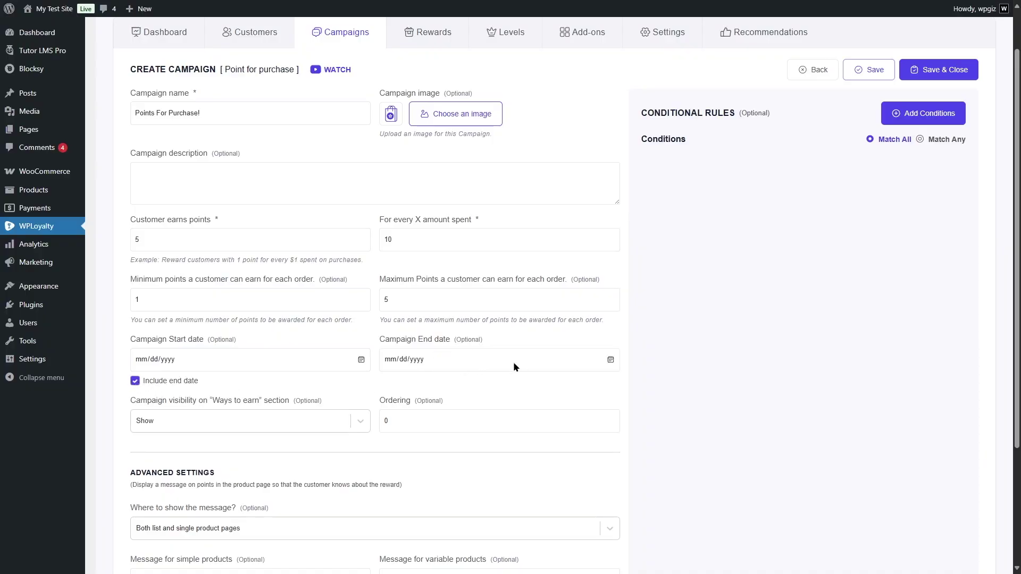
pyautogui.click(135, 381)
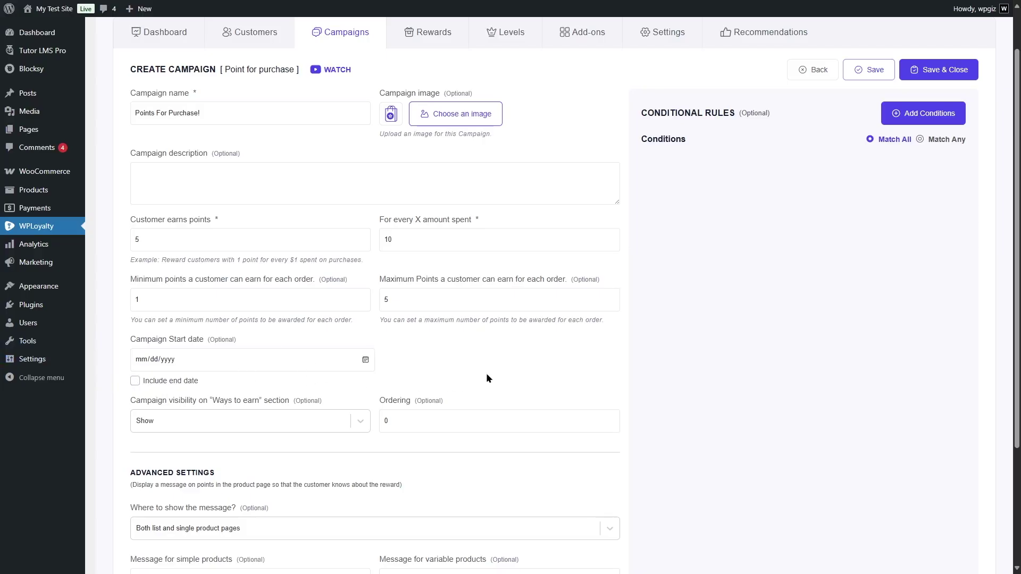
# Keep the campaign's visibility in the "Ways to earn" section on Show and leave its ordering at 0.
pyautogui.scroll(-1, 141, 390)
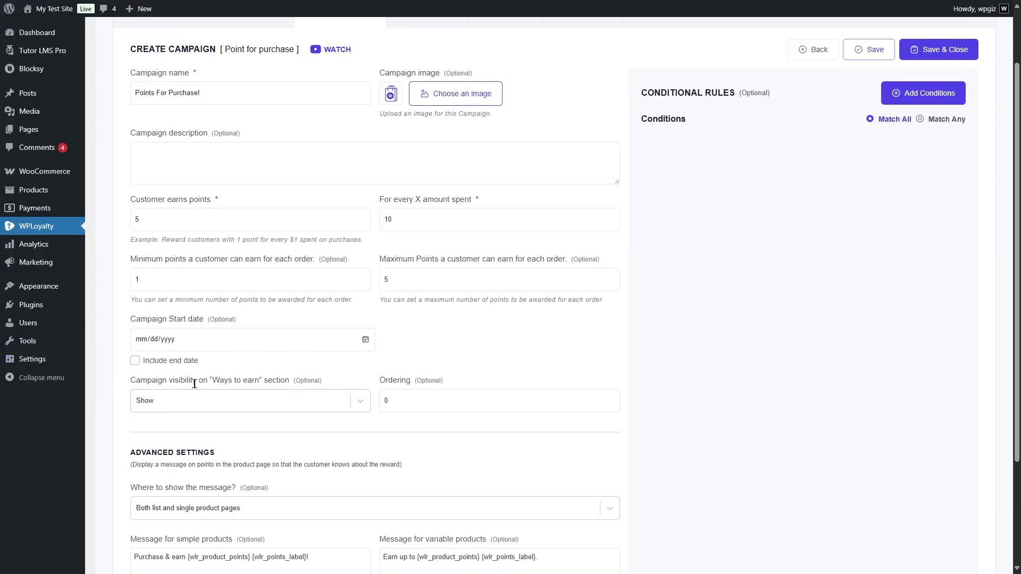
pyautogui.click(311, 398)
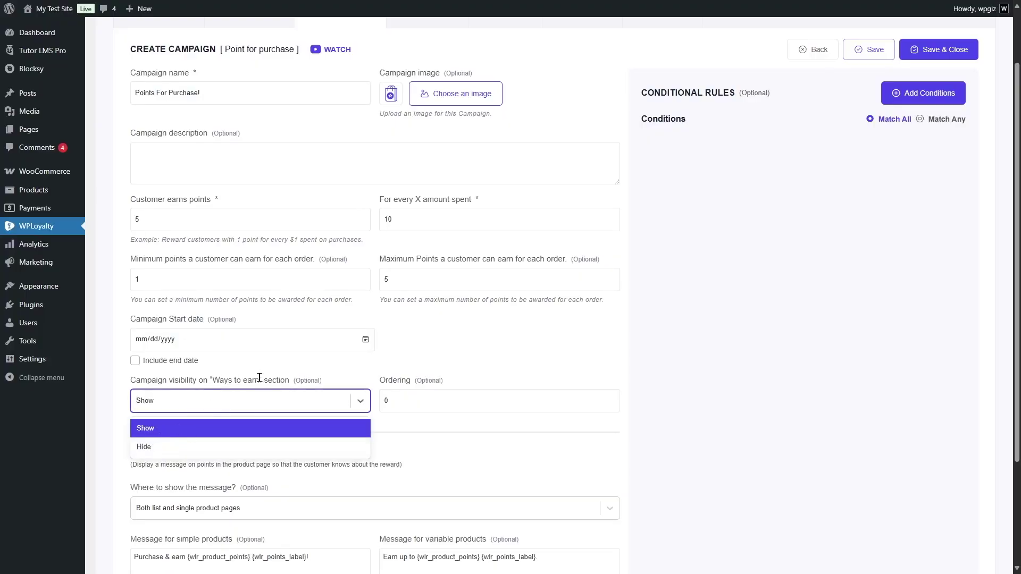
pyautogui.click(165, 432)
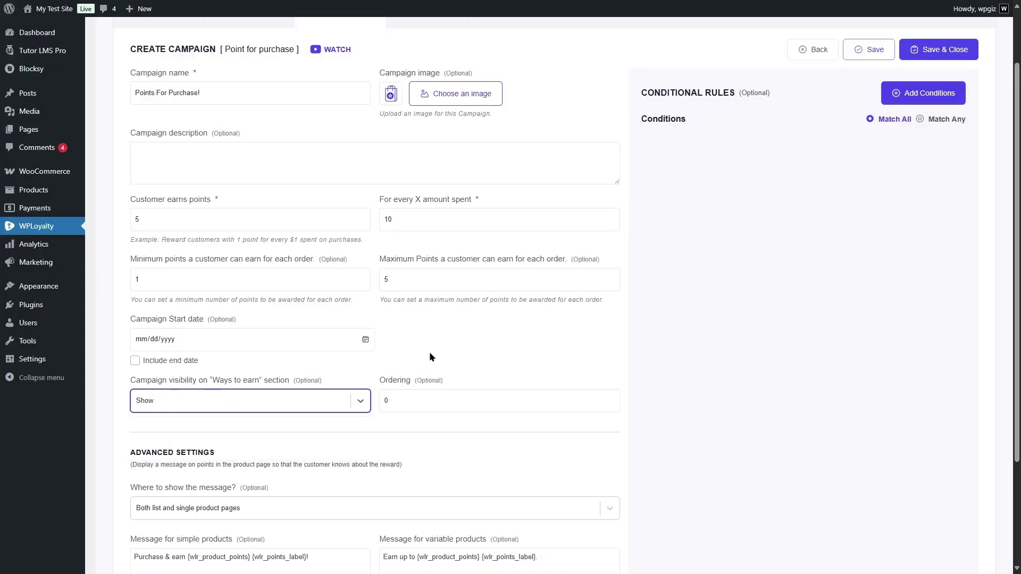
pyautogui.click(413, 401)
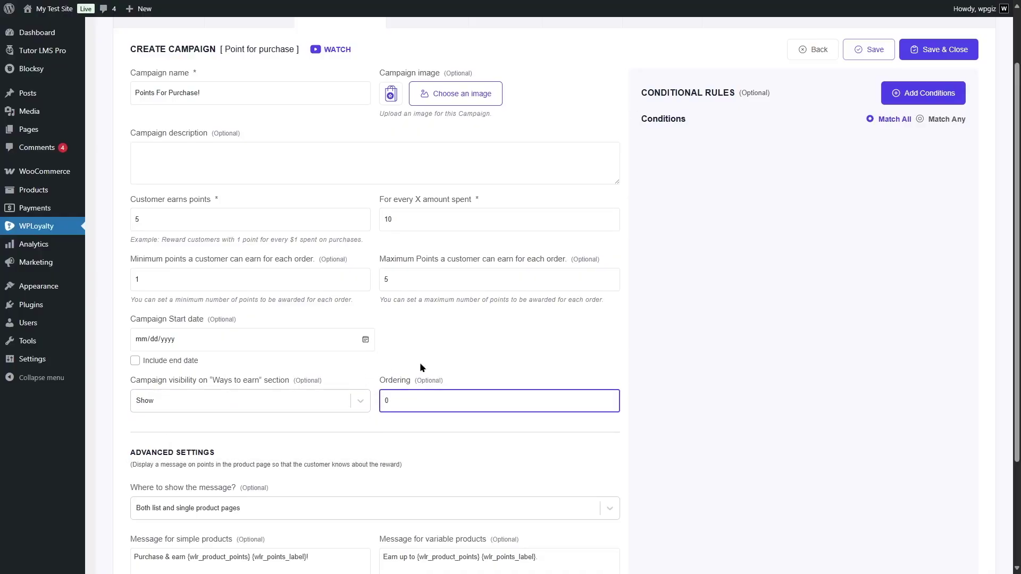
pyautogui.scroll(1, 399, 401)
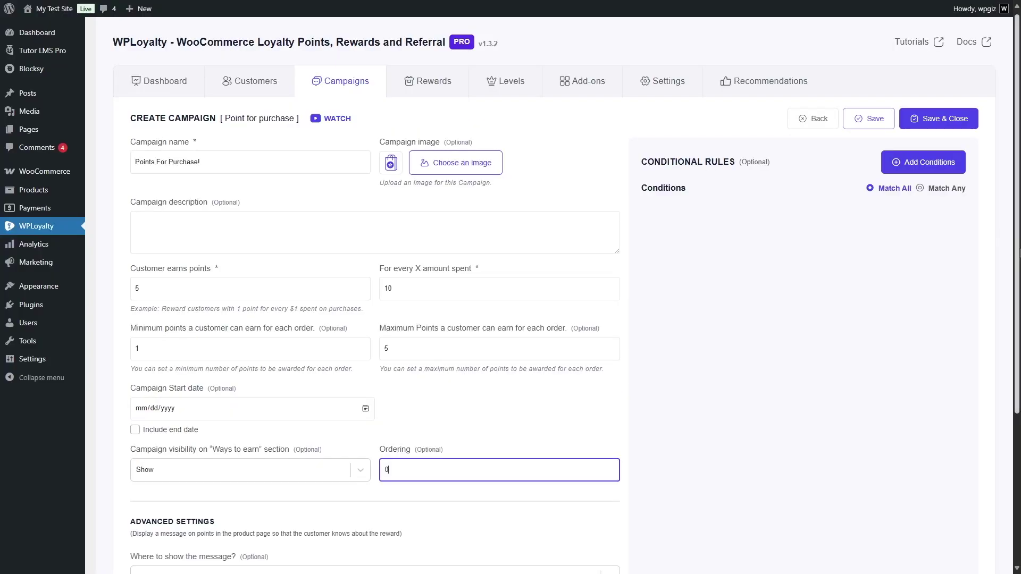
pyautogui.scroll(-2, 988, 341)
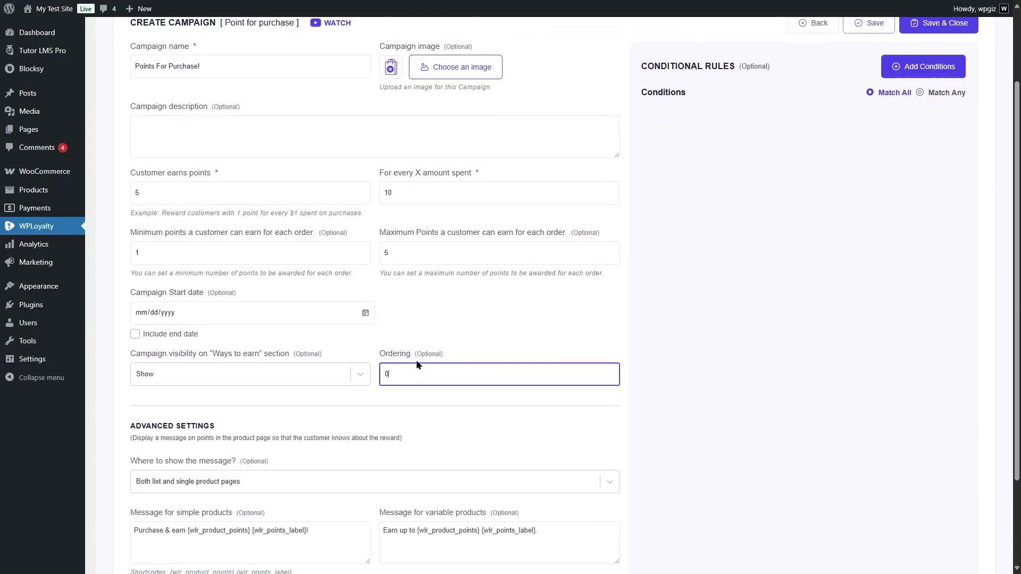
pyautogui.moveTo(469, 375); pyautogui.dragTo(380, 373)
pyautogui.click(547, 282)
# Choose to show the points message on both list and single product pages.
pyautogui.scroll(-3, 361, 376)
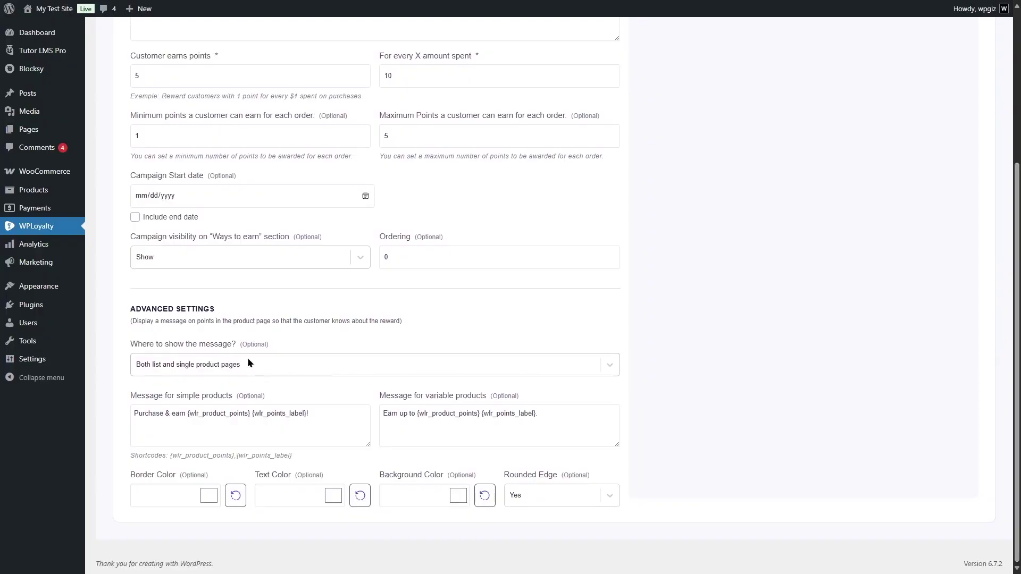
pyautogui.click(167, 365)
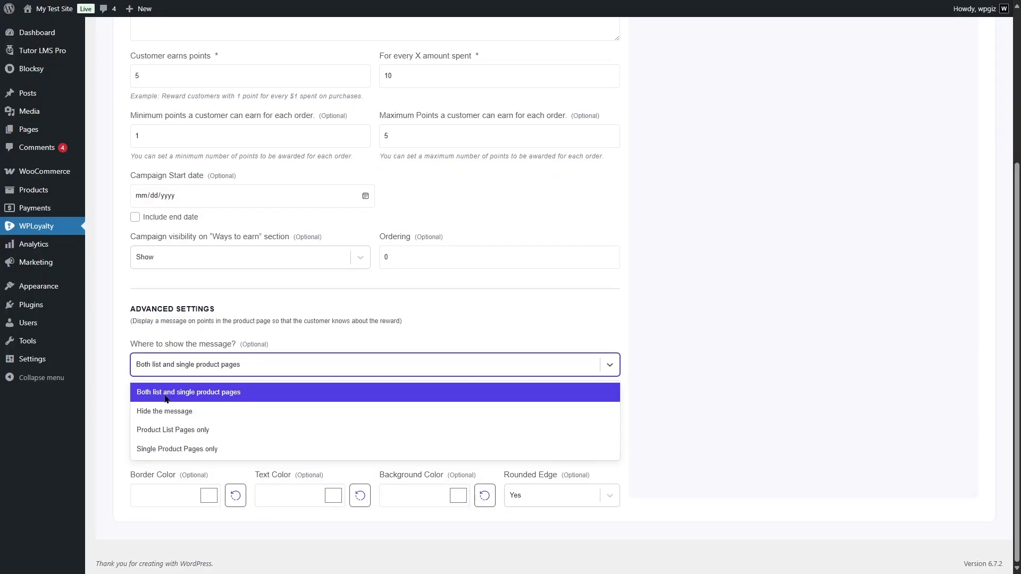
pyautogui.click(236, 399)
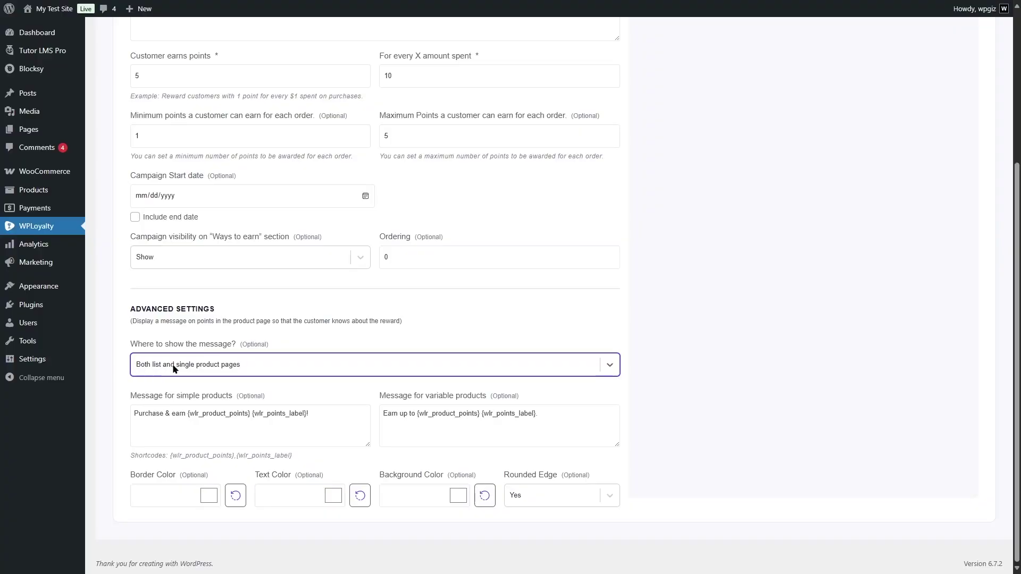
# Examine the wording and shortcodes of the points messages for simple and variable products without editing them.
pyautogui.click(151, 426)
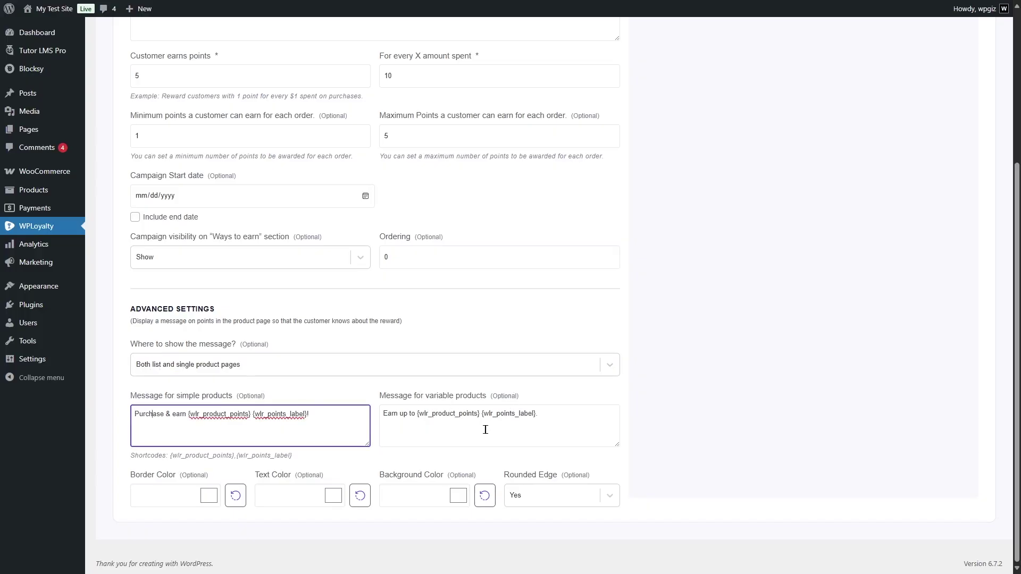
pyautogui.moveTo(134, 415); pyautogui.dragTo(186, 416)
pyautogui.click(186, 415)
pyautogui.moveTo(134, 415); pyautogui.dragTo(252, 414)
pyautogui.click(186, 414)
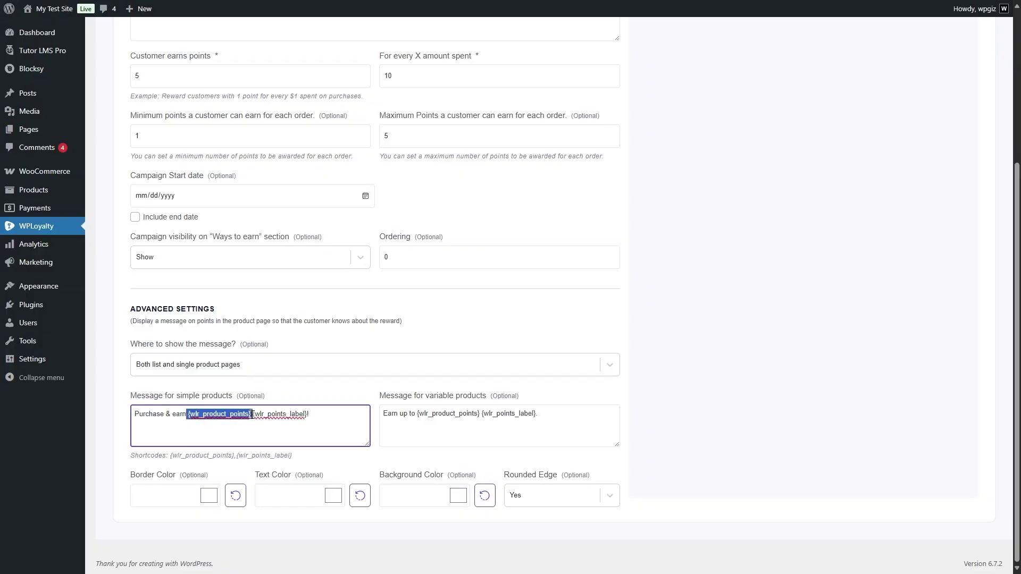
pyautogui.moveTo(319, 415); pyautogui.dragTo(249, 415)
pyautogui.click(252, 439)
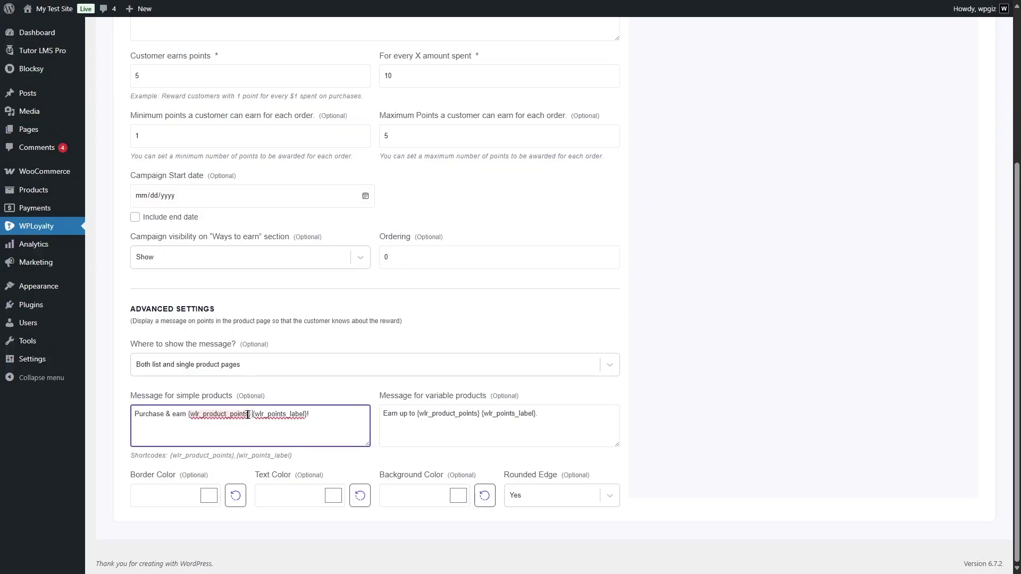
pyautogui.moveTo(250, 414); pyautogui.dragTo(185, 414)
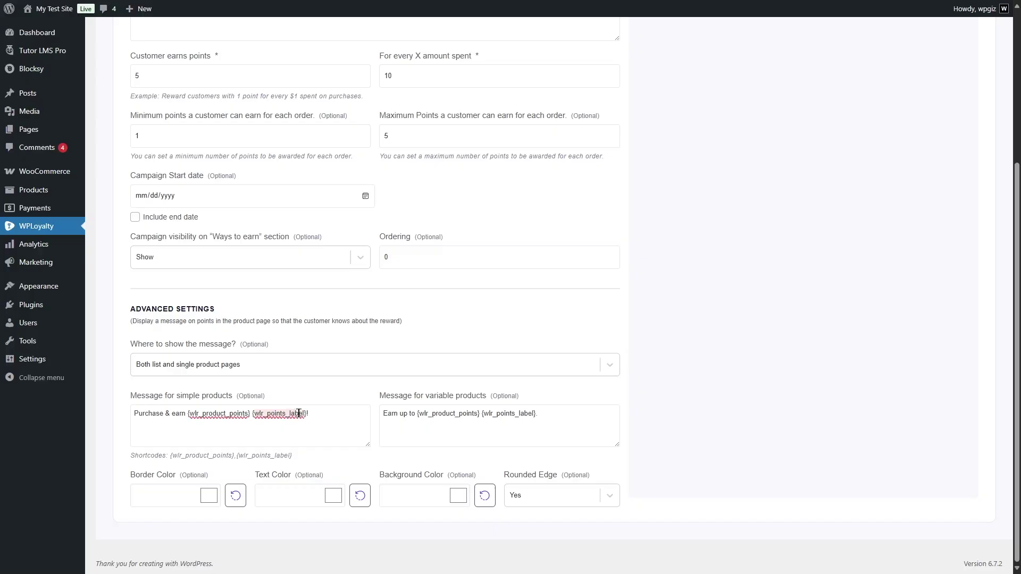
pyautogui.click(399, 414)
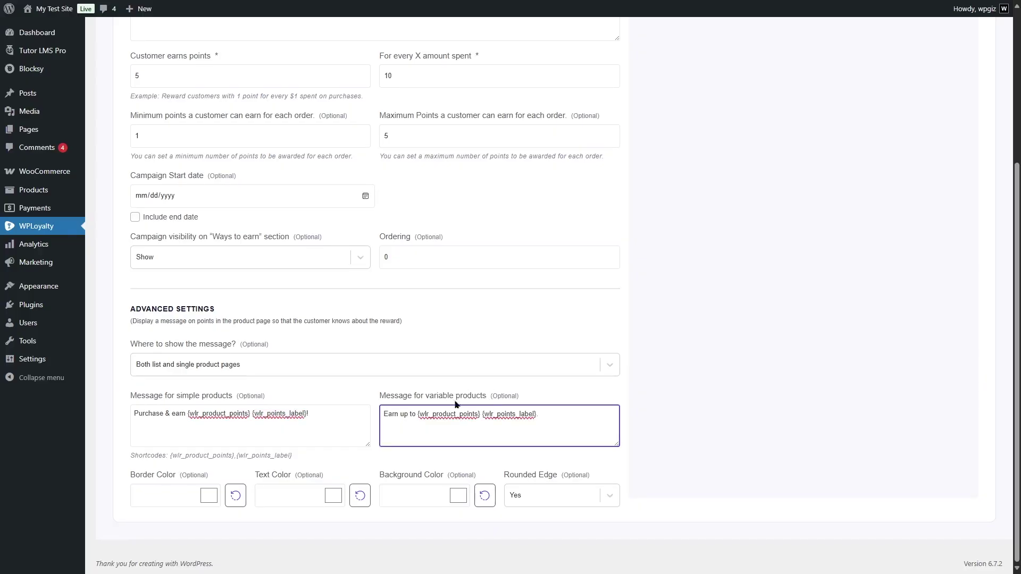
pyautogui.click(358, 392)
pyautogui.moveTo(383, 415); pyautogui.dragTo(542, 415)
pyautogui.click(781, 397)
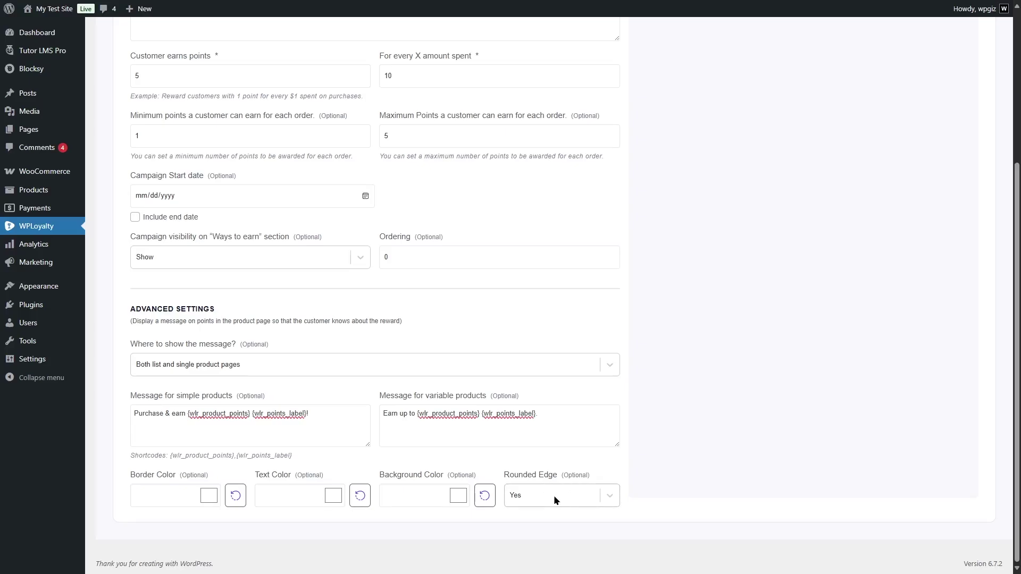
# Set the points message's text color to black (#000000), leaving its rounded edge option on Yes.
pyautogui.click(609, 495)
pyautogui.click(333, 495)
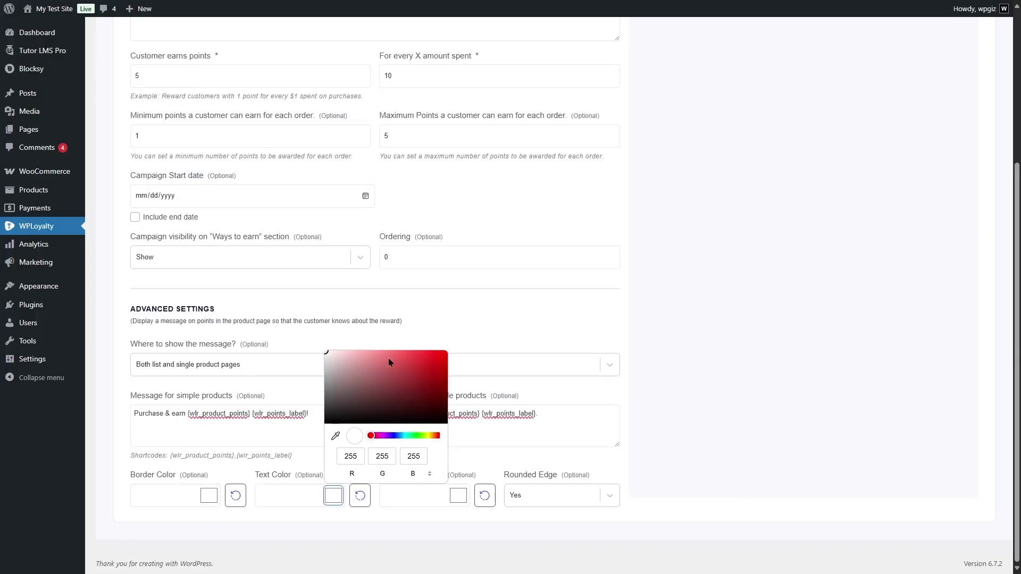
pyautogui.click(383, 421)
pyautogui.click(518, 445)
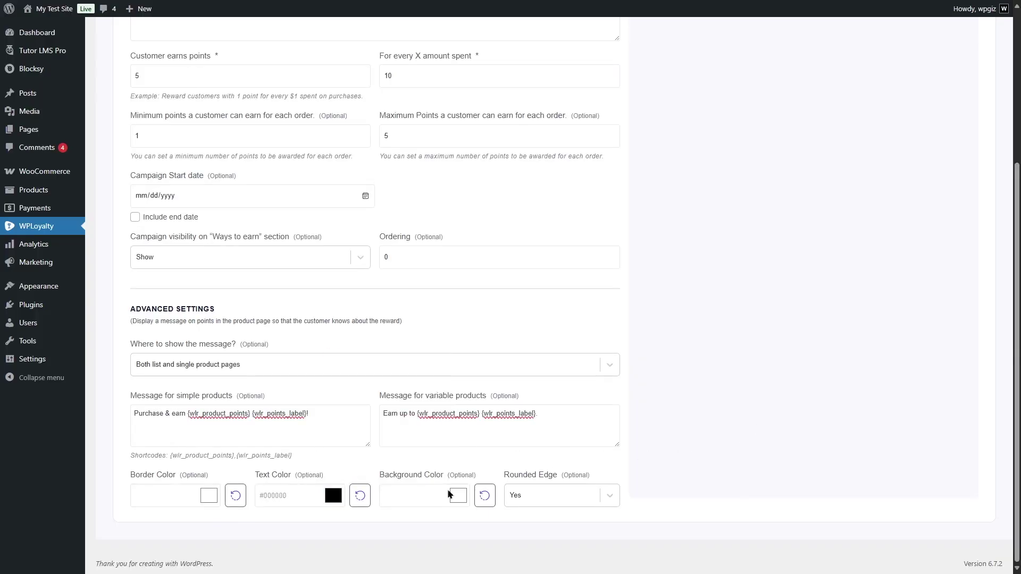
# Review the available conditional rules and add a Cart Subtotal condition of greater than or equal to 50.
pyautogui.scroll(4, 1012, 213)
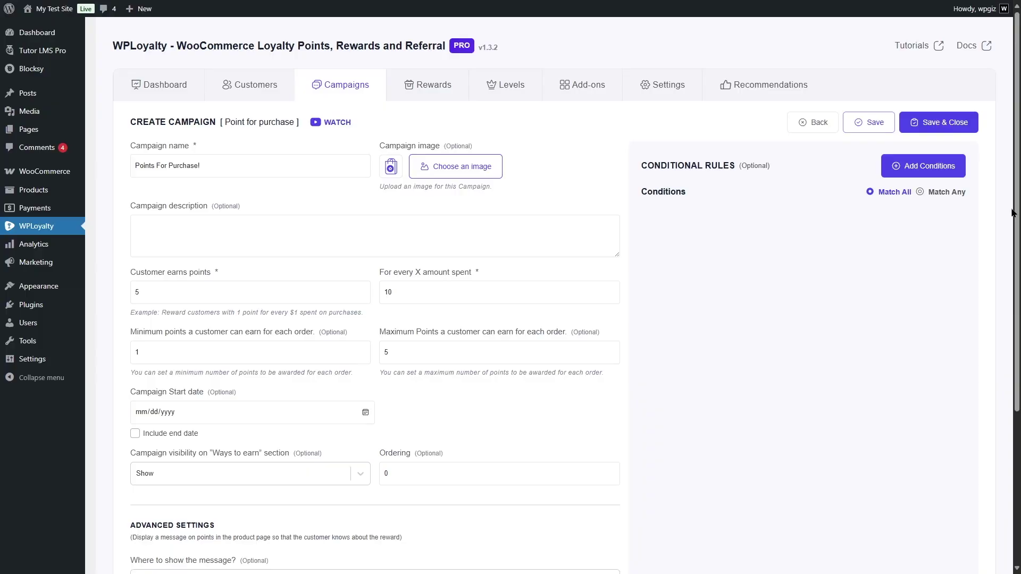
pyautogui.click(925, 167)
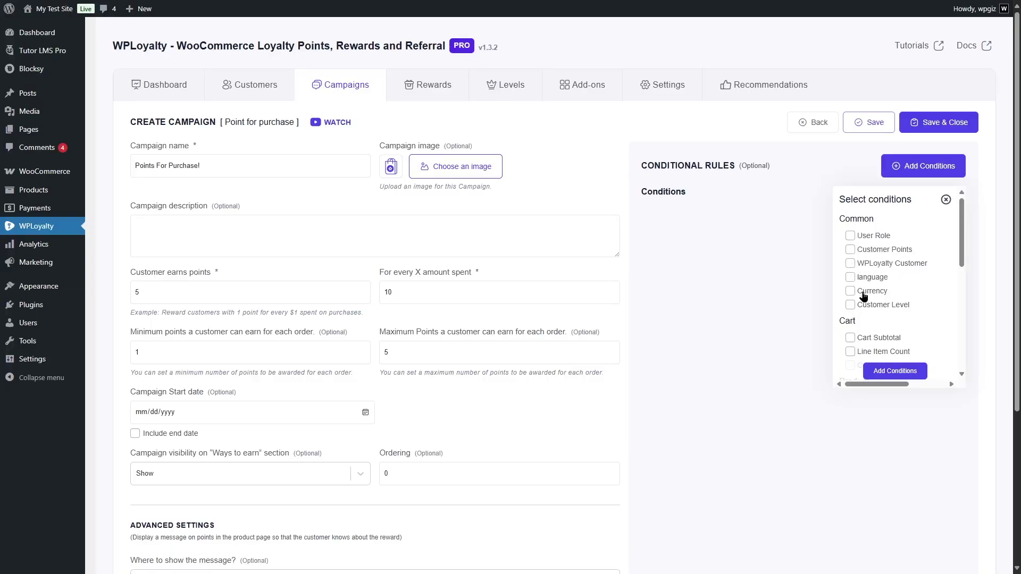
pyautogui.moveTo(961, 262); pyautogui.dragTo(961, 287)
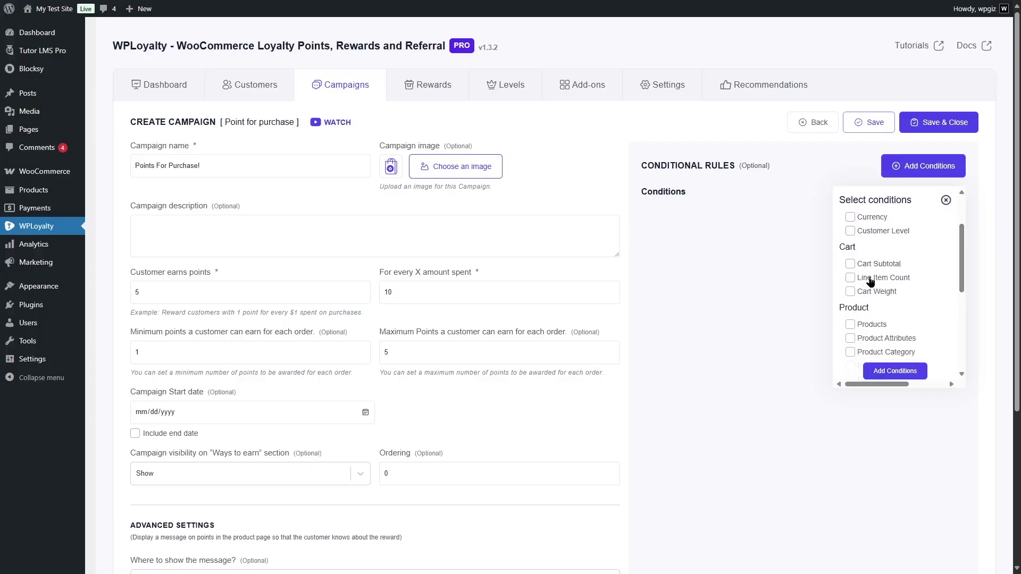
pyautogui.scroll(-2, 872, 288)
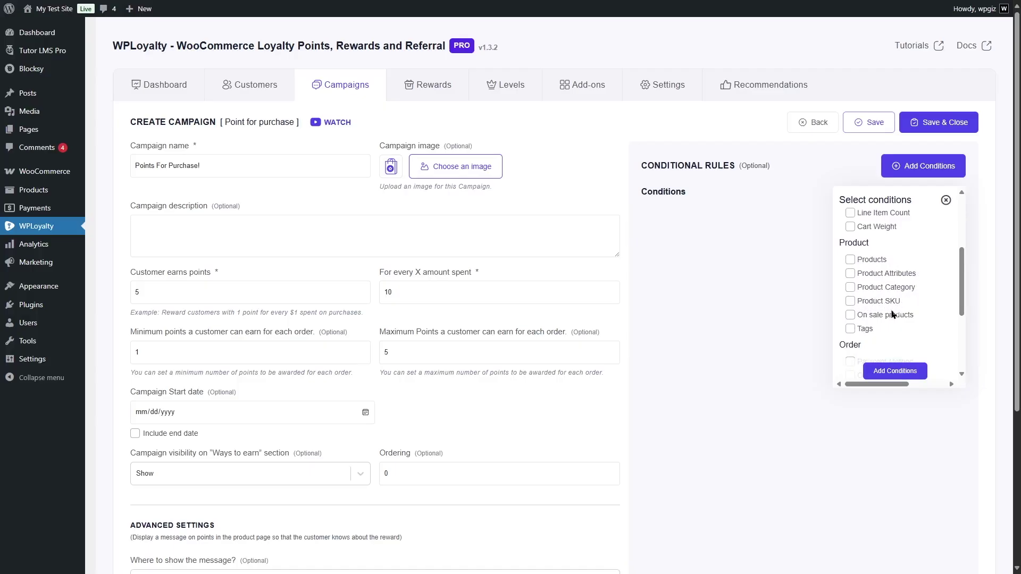
pyautogui.scroll(-5, 930, 319)
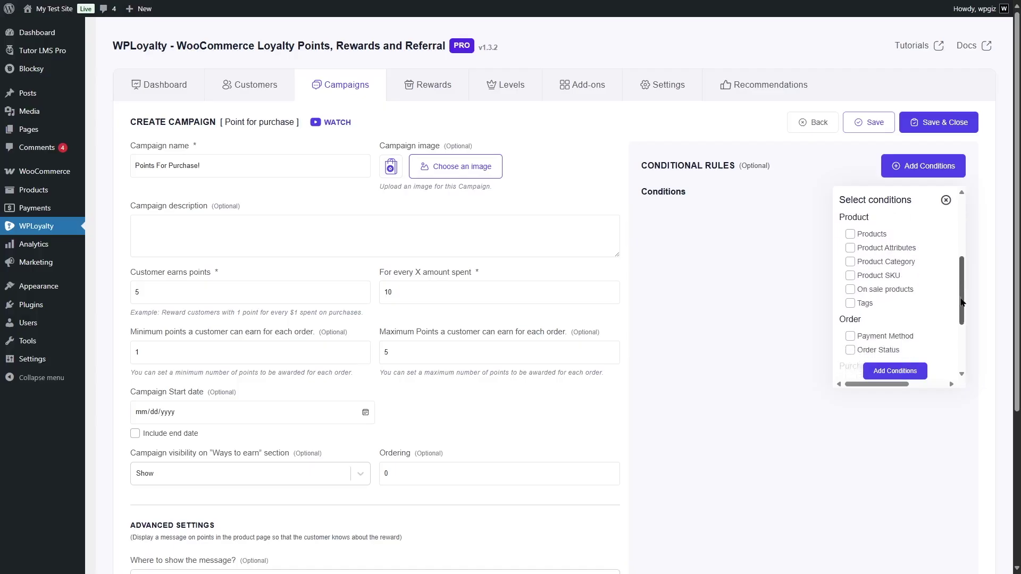
pyautogui.moveTo(960, 342); pyautogui.dragTo(960, 233)
pyautogui.scroll(-1, 961, 232)
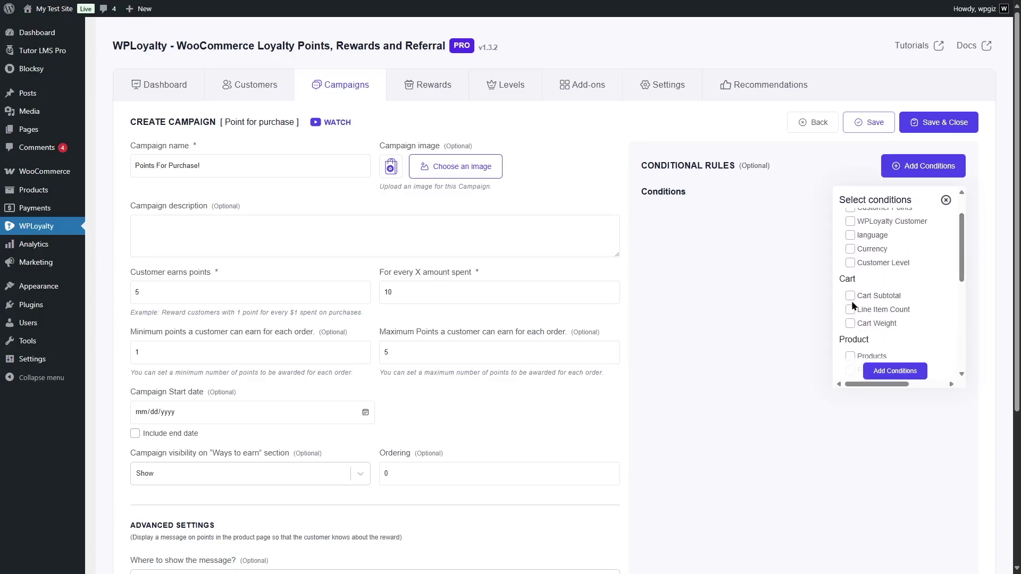
pyautogui.click(850, 295)
pyautogui.click(884, 371)
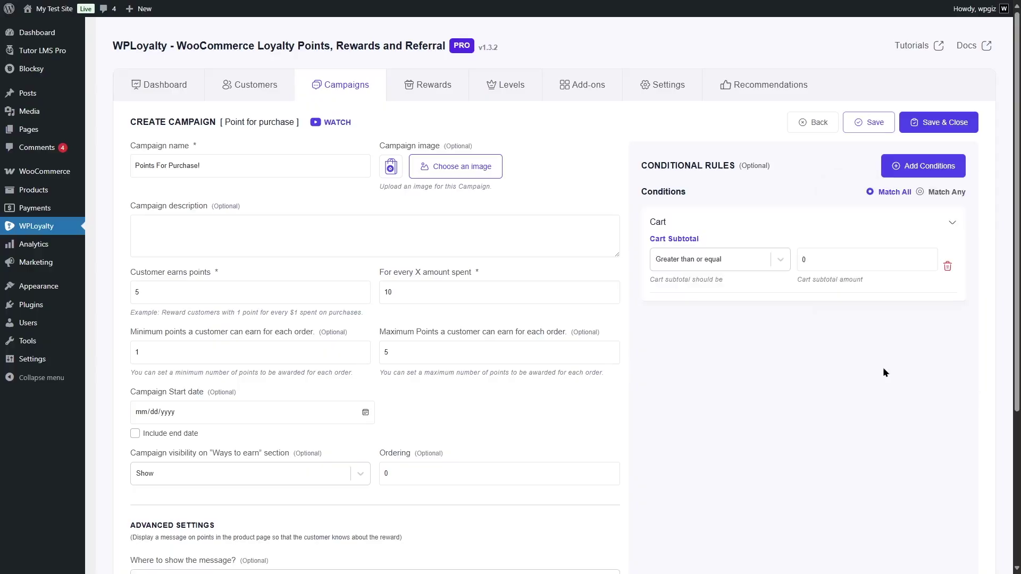
pyautogui.doubleClick(868, 263)
pyautogui.write('50')
pyautogui.click(720, 331)
# Add a Currency condition for United States (US) dollar and try Match Any before returning to Match All.
pyautogui.click(910, 169)
pyautogui.click(850, 292)
pyautogui.click(878, 370)
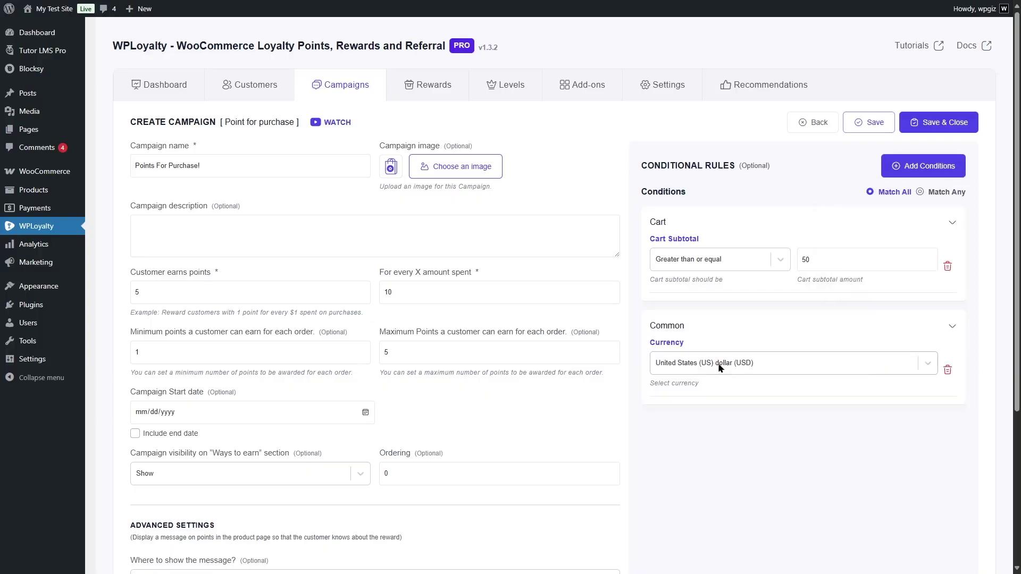
pyautogui.click(863, 361)
pyautogui.click(931, 196)
pyautogui.click(884, 193)
# Delete the Currency and Cart Subtotal conditions from the campaign's conditional rules.
pyautogui.click(948, 371)
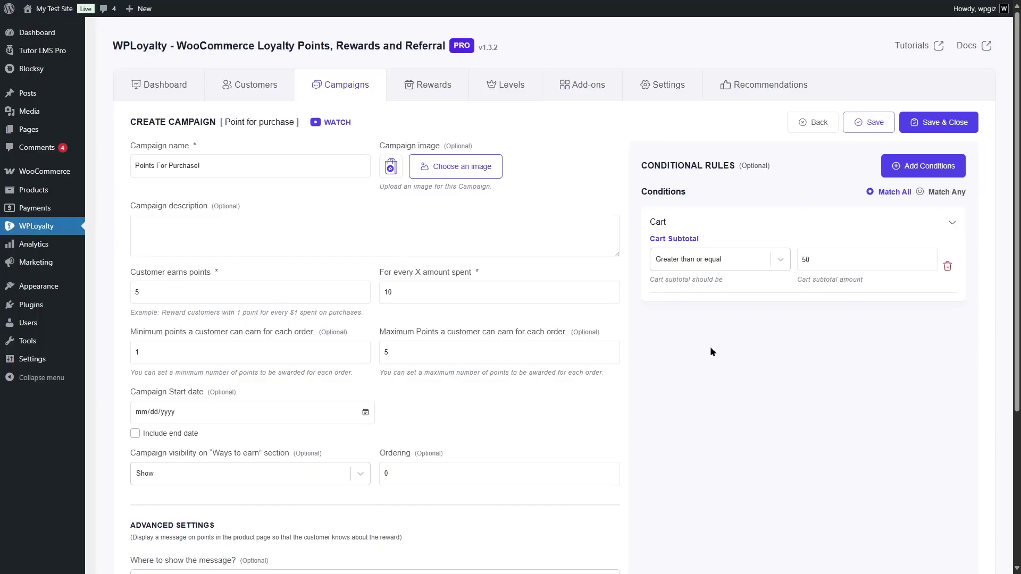
pyautogui.click(947, 267)
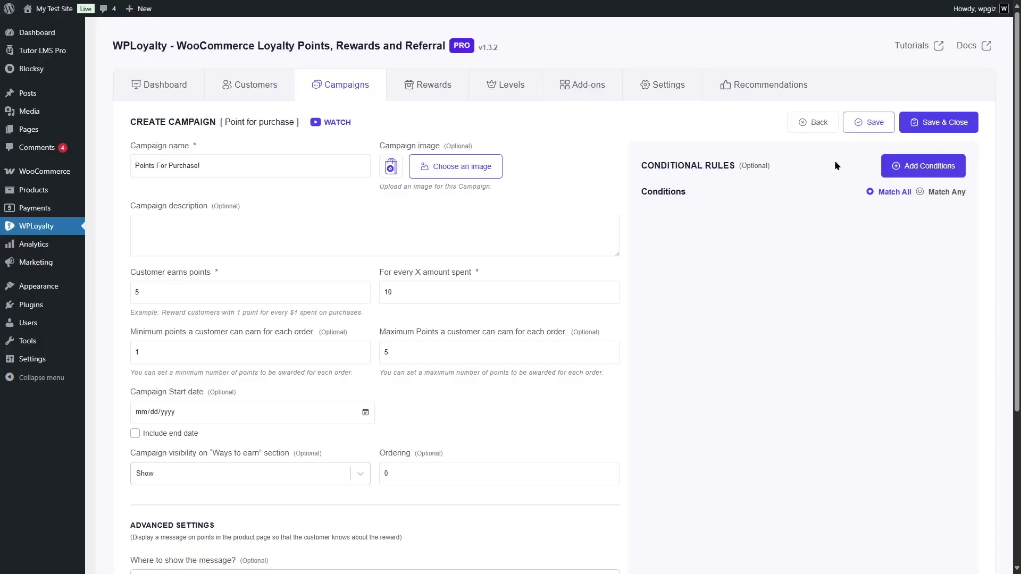
# Save the Points For Purchase! campaign and return to the campaigns list.
pyautogui.click(868, 123)
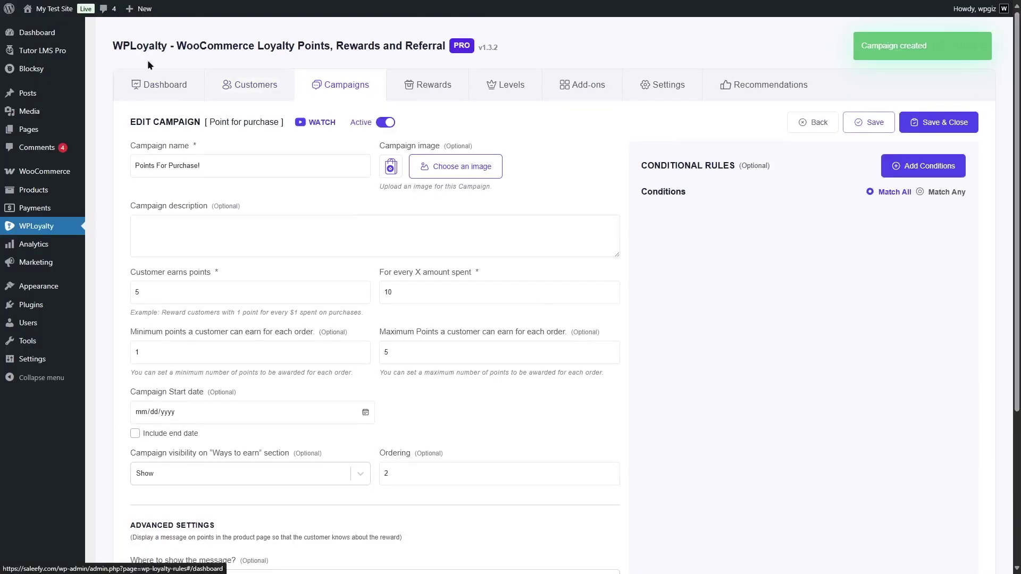
pyautogui.click(337, 88)
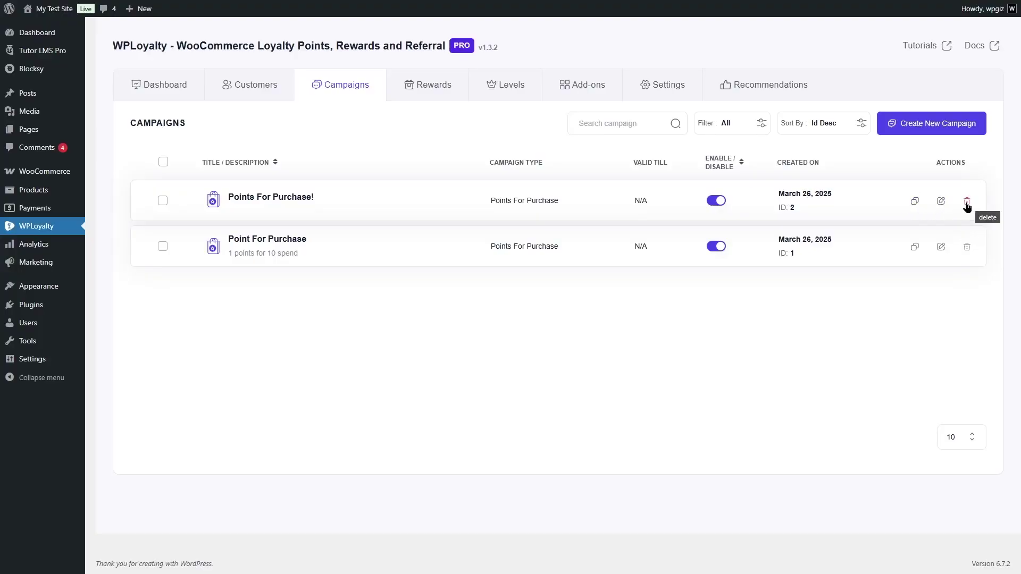
# Create a new Points Conversion reward and title it "Discount for Points".
pyautogui.click(415, 99)
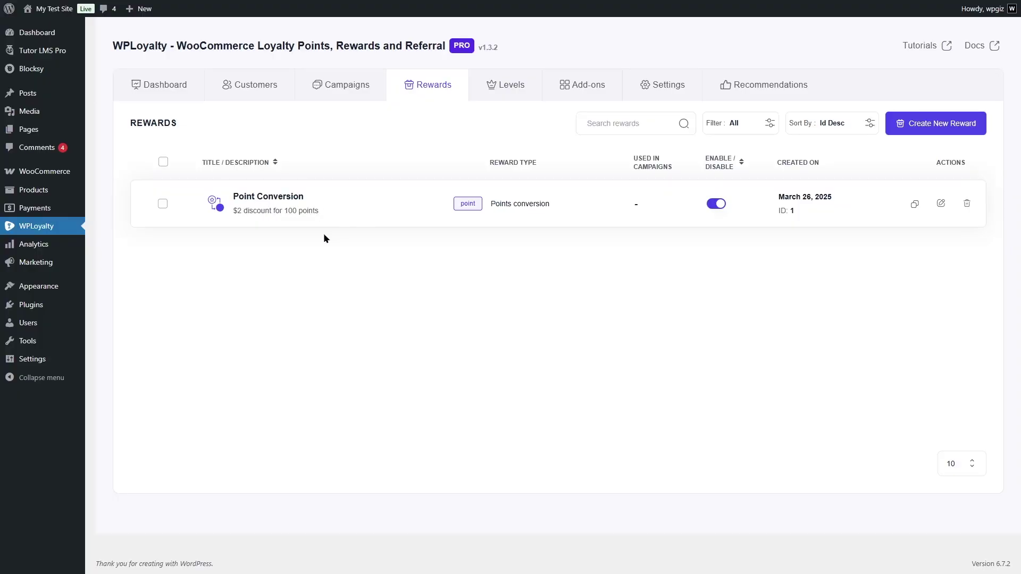
pyautogui.click(932, 131)
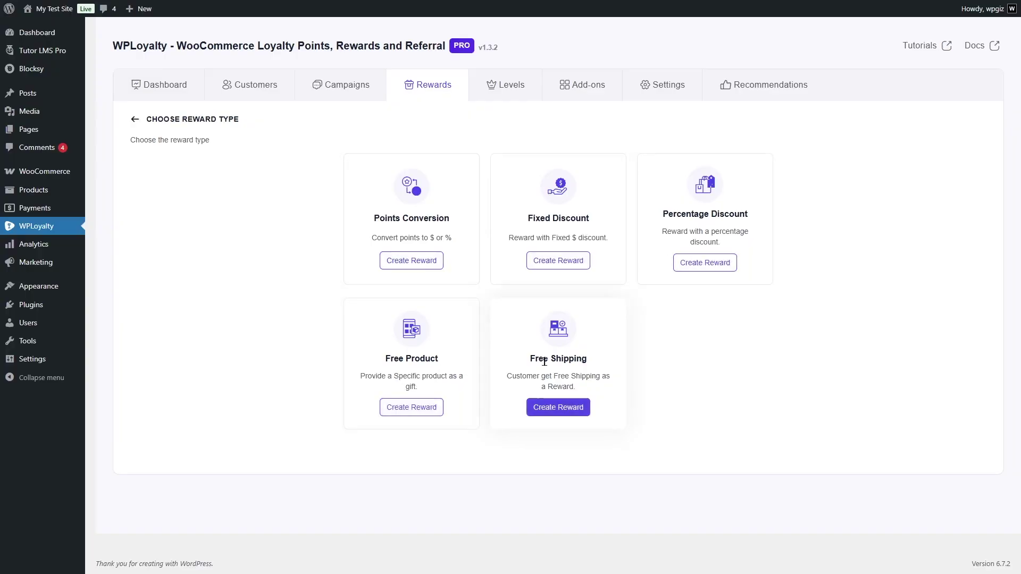
pyautogui.click(395, 265)
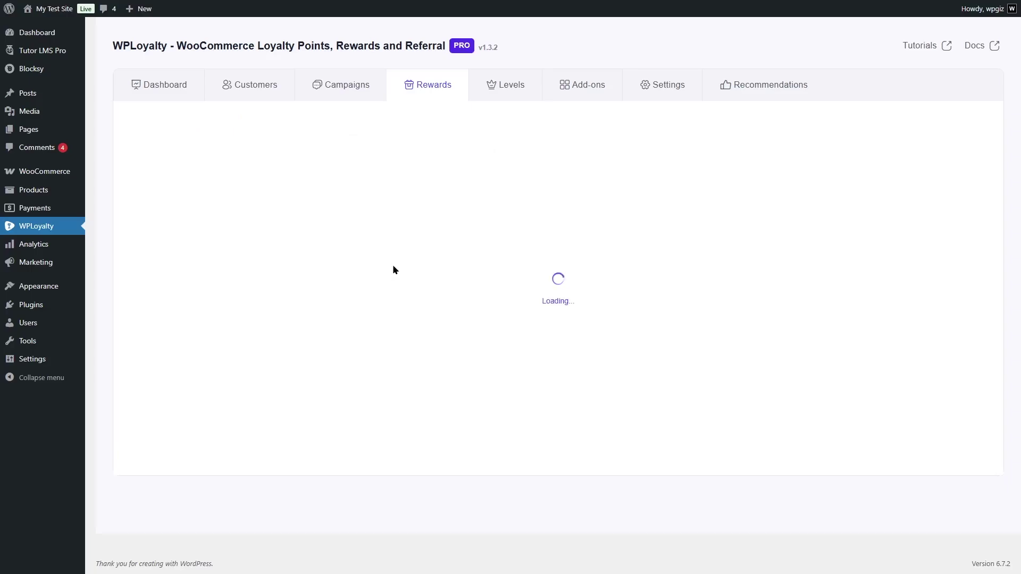
pyautogui.click(171, 174)
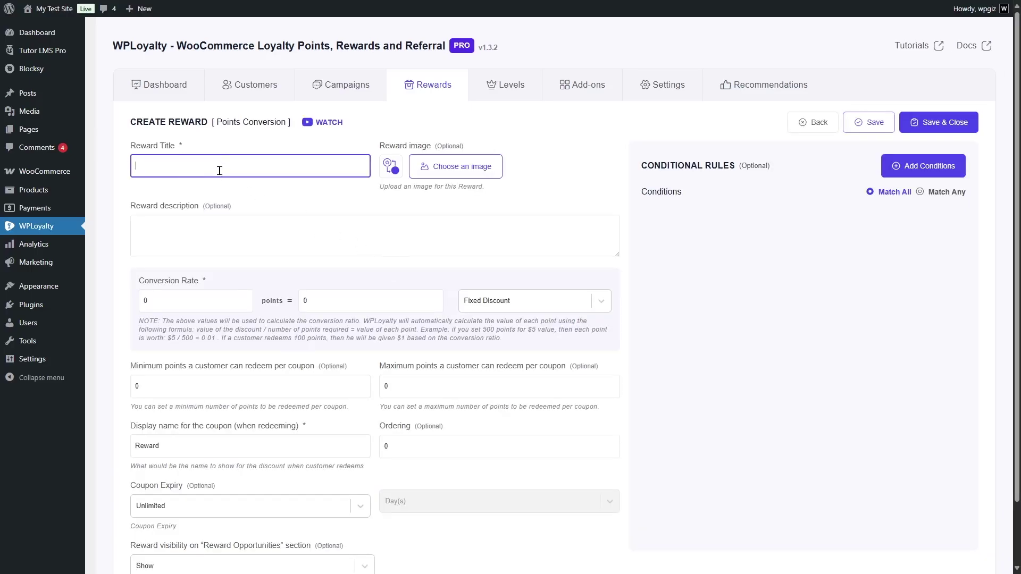
pyautogui.write('Discount for Points')
# Review the discount types and set the reward's conversion rate to 500 points = 10 as a Fixed Discount.
pyautogui.scroll(-2, 132, 240)
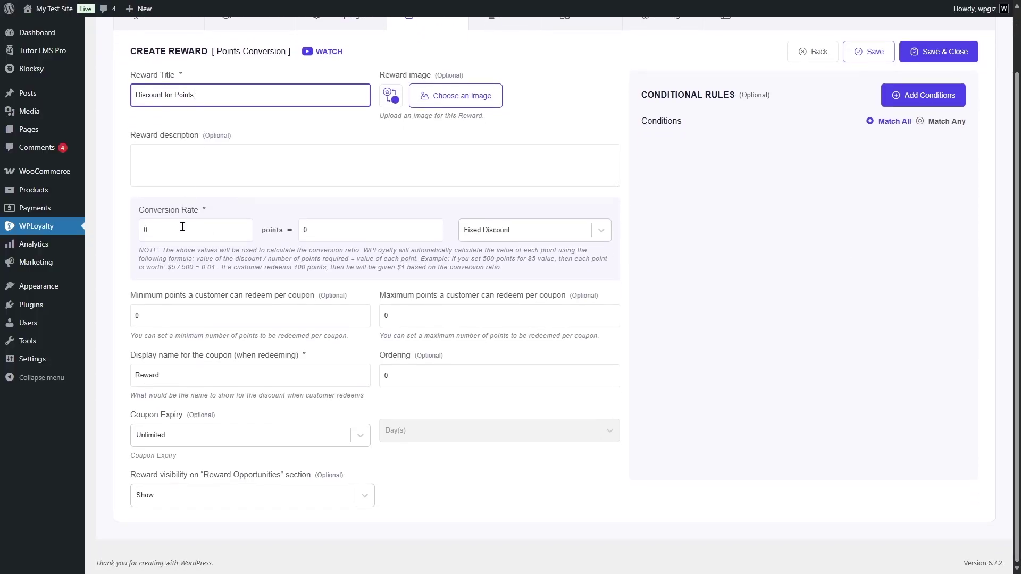
pyautogui.click(601, 233)
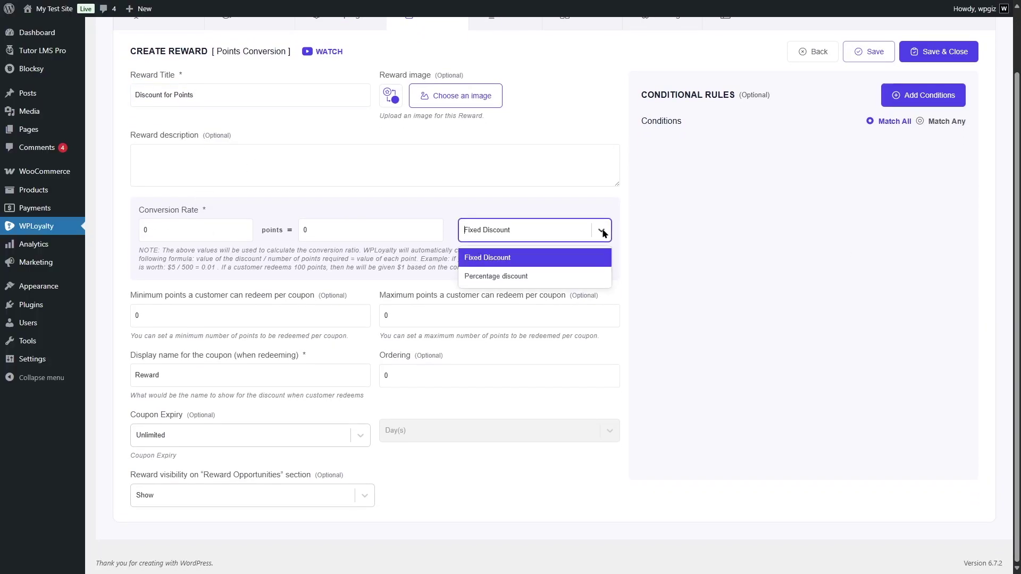
pyautogui.click(715, 197)
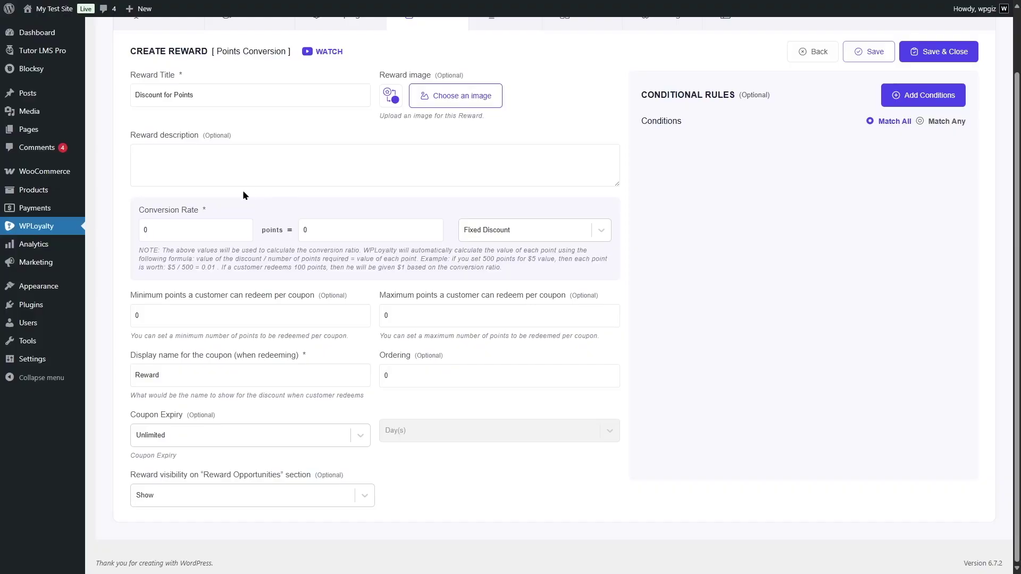
pyautogui.moveTo(196, 259); pyautogui.dragTo(419, 258)
pyautogui.click(725, 296)
pyautogui.click(145, 229)
pyautogui.press('BackSpace')
pyautogui.moveTo(196, 230); pyautogui.dragTo(118, 231)
pyautogui.write('500')
pyautogui.click(329, 227)
pyautogui.press('BackSpace')
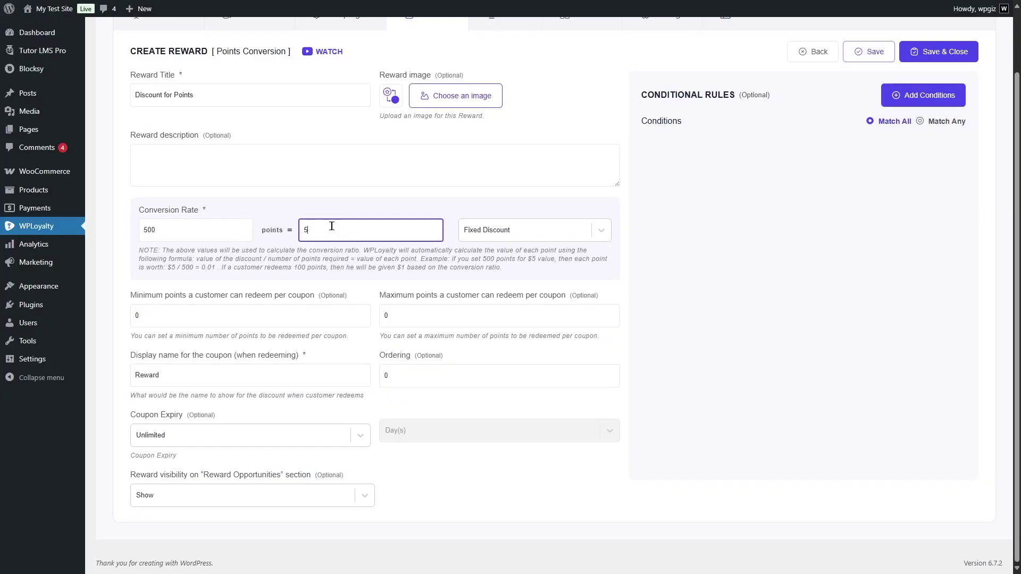
pyautogui.write('10')
pyautogui.click(306, 192)
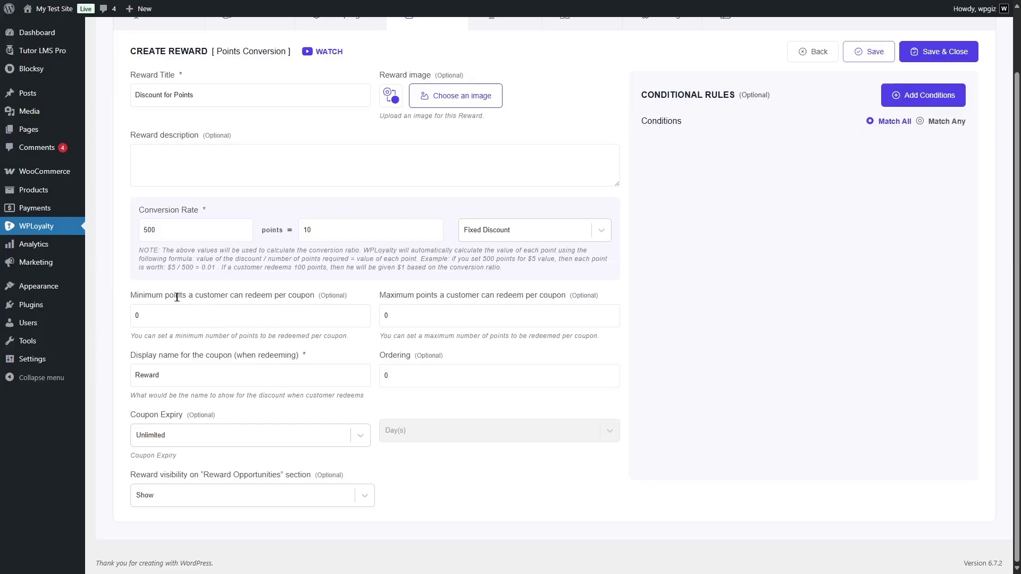
# Set both the minimum and maximum points a customer can redeem per coupon to 5.
pyautogui.click(166, 323)
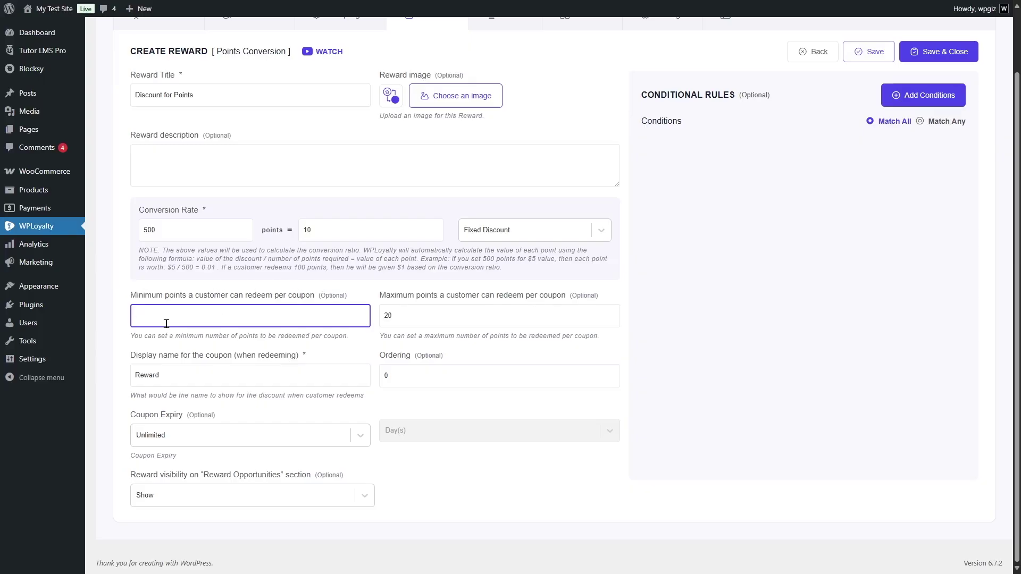
pyautogui.press('Tab')
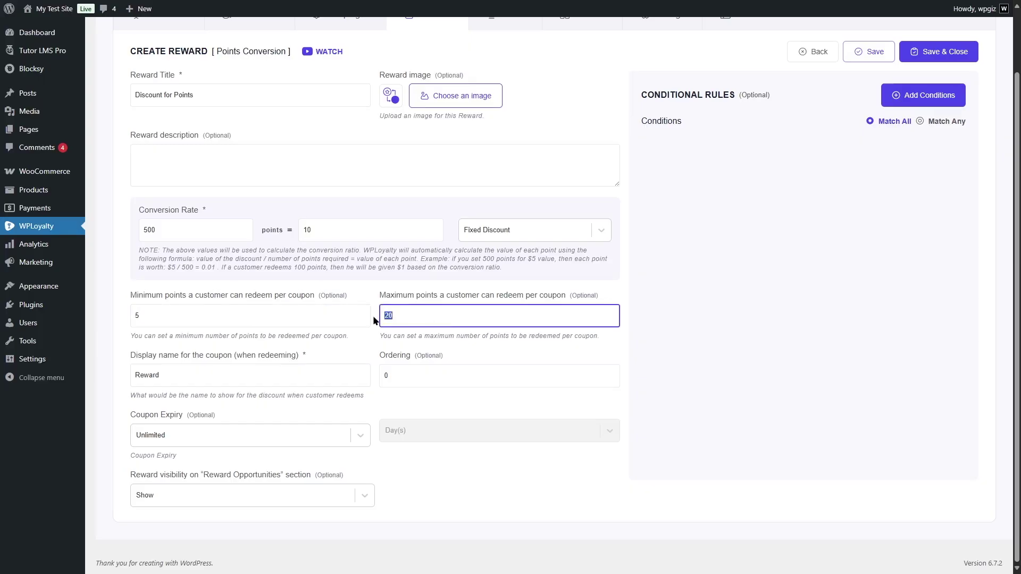
pyautogui.write('5')
pyautogui.click(740, 312)
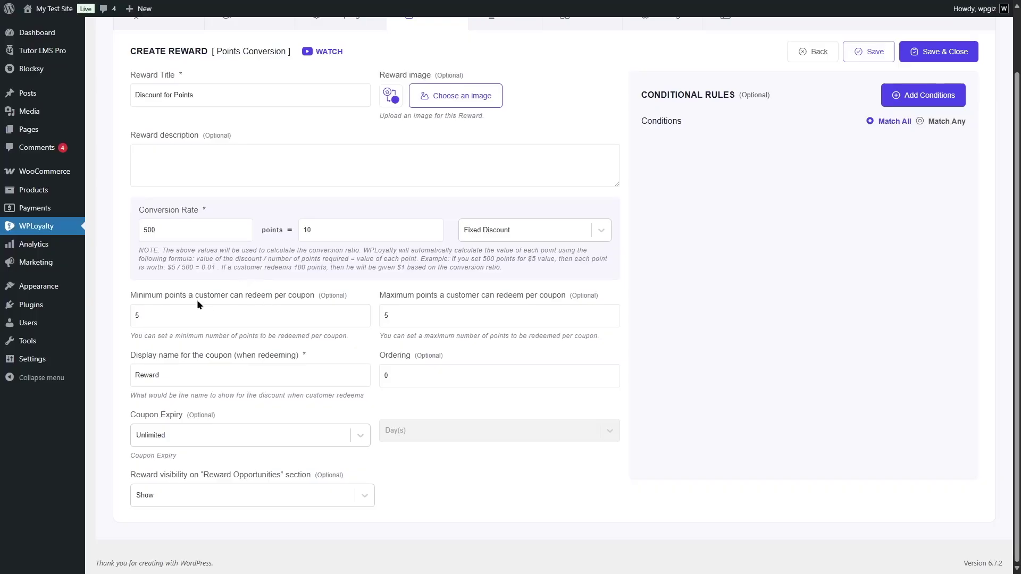
# Review the coupon display name and Ordering settings of the reward.
pyautogui.scroll(2, 553, 292)
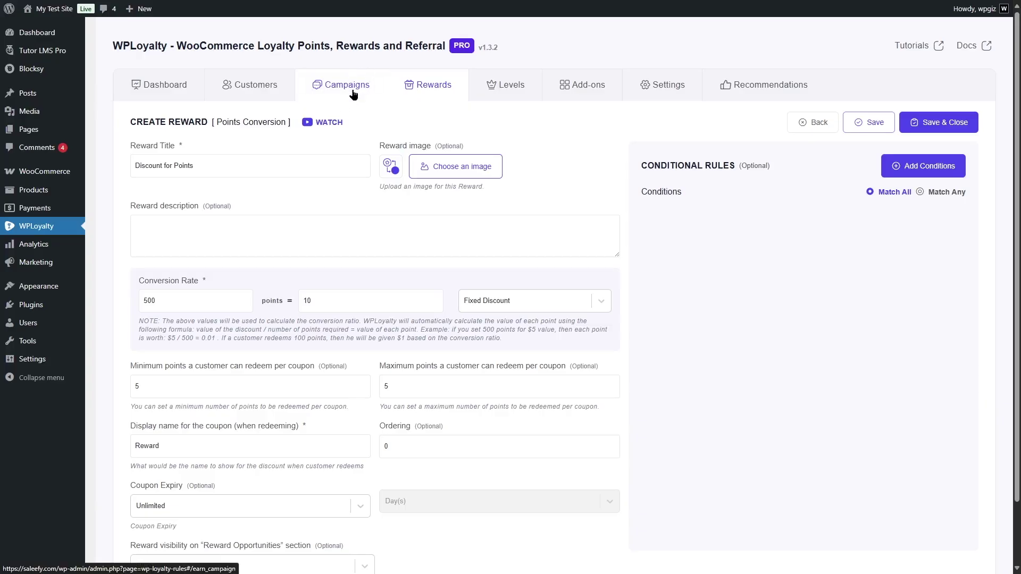
pyautogui.scroll(-2, 112, 305)
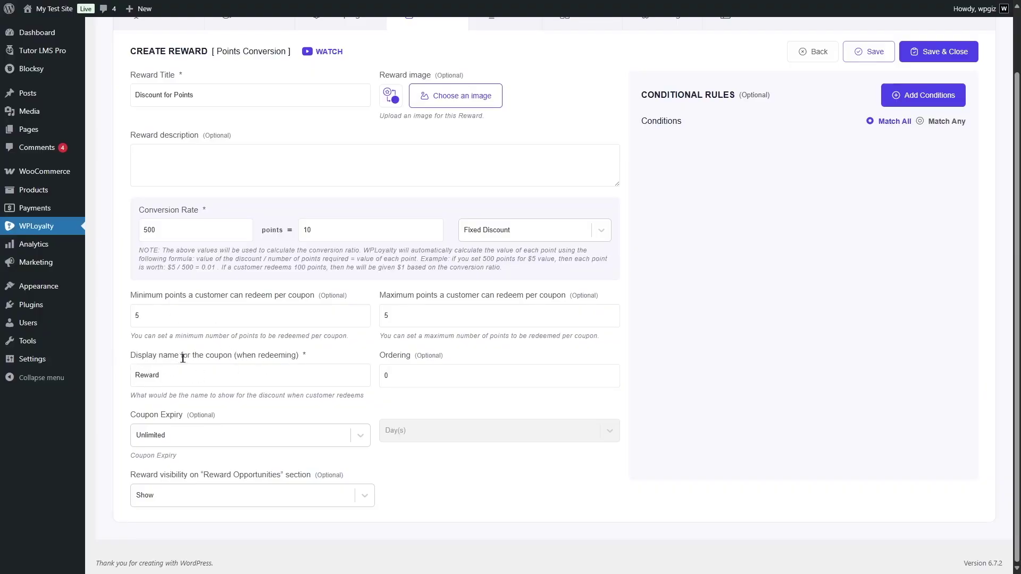
pyautogui.click(159, 375)
pyautogui.moveTo(160, 375); pyautogui.dragTo(138, 374)
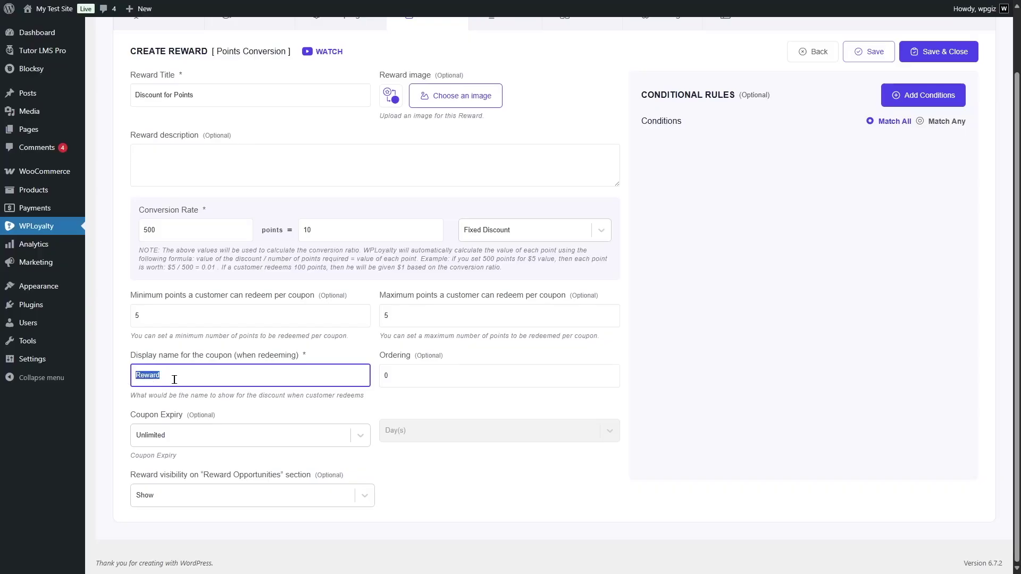
pyautogui.click(393, 373)
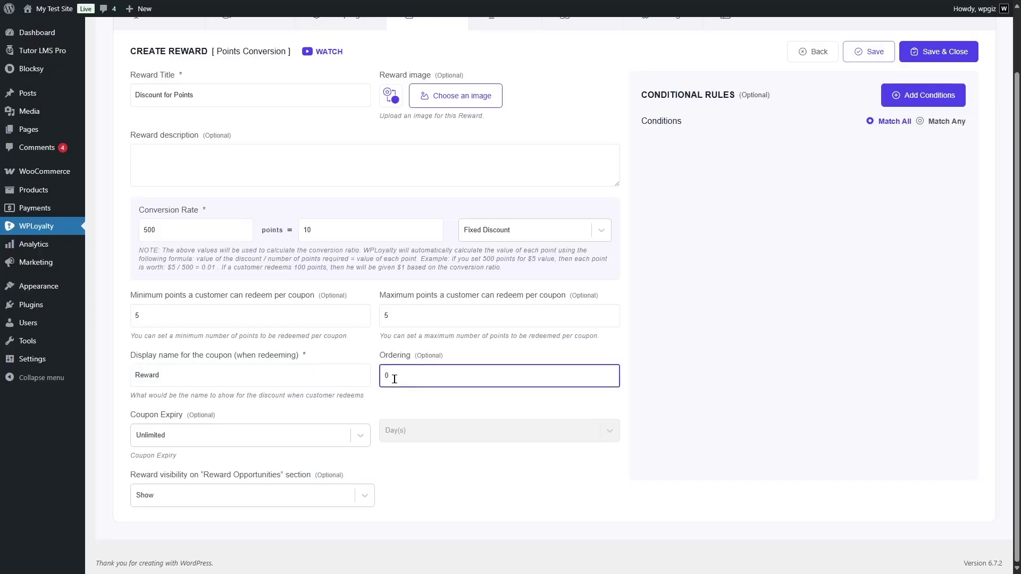
pyautogui.scroll(2, 667, 394)
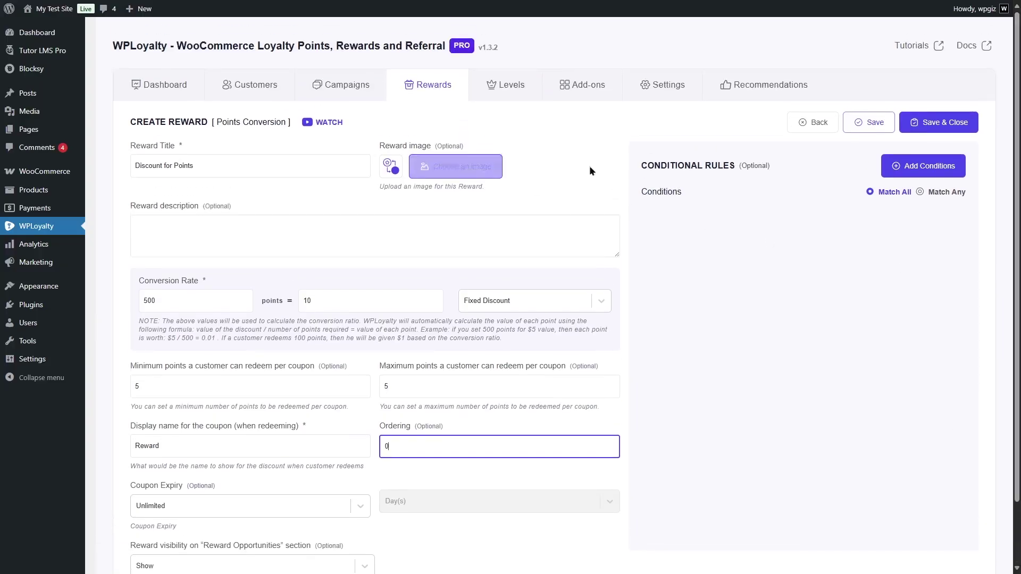
pyautogui.scroll(-2, 446, 385)
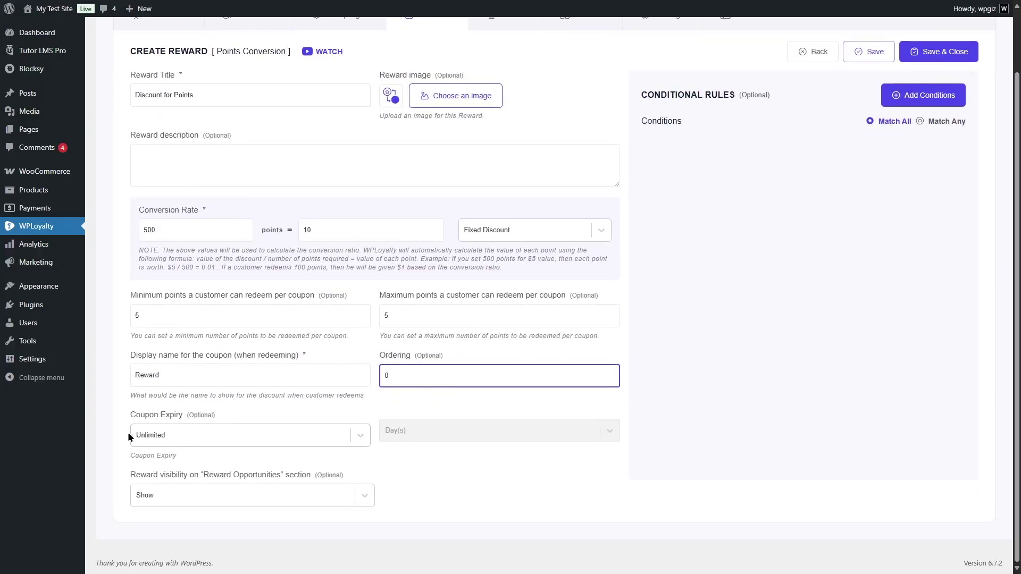
# Set the coupon expiry to 1, trying Week(s) before choosing Month(s) as the unit.
pyautogui.click(247, 437)
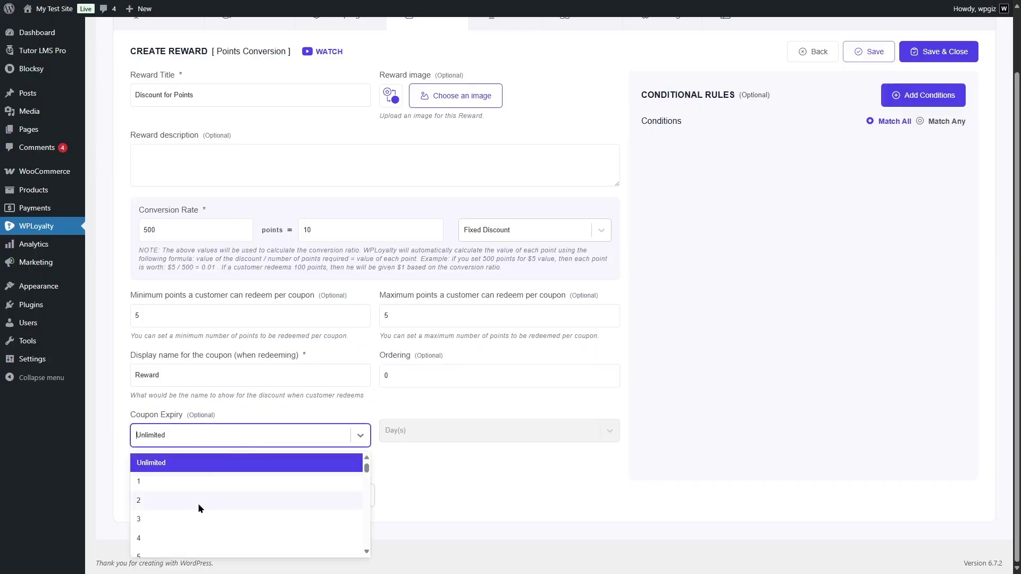
pyautogui.click(233, 479)
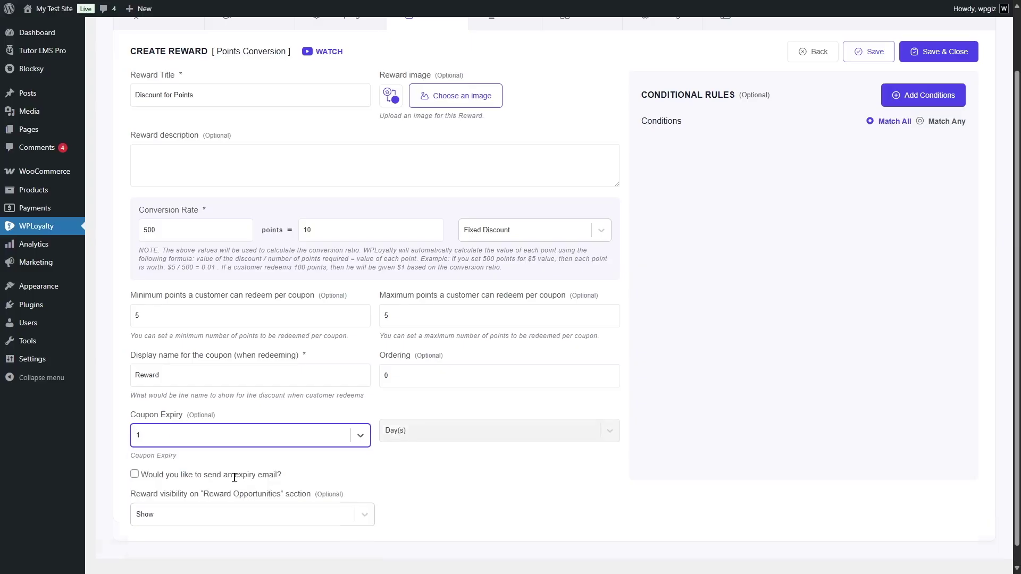
pyautogui.click(483, 435)
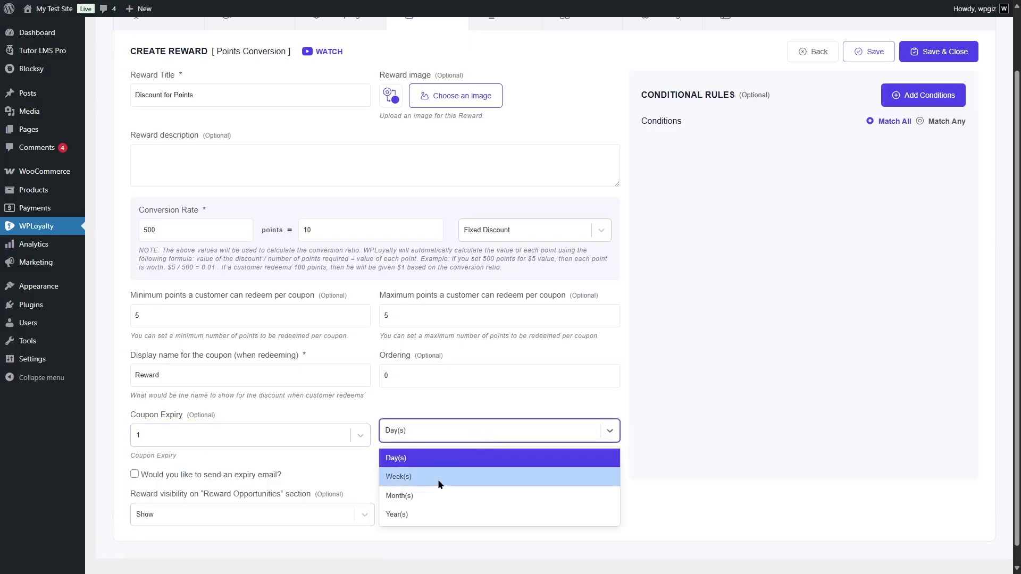
pyautogui.click(438, 478)
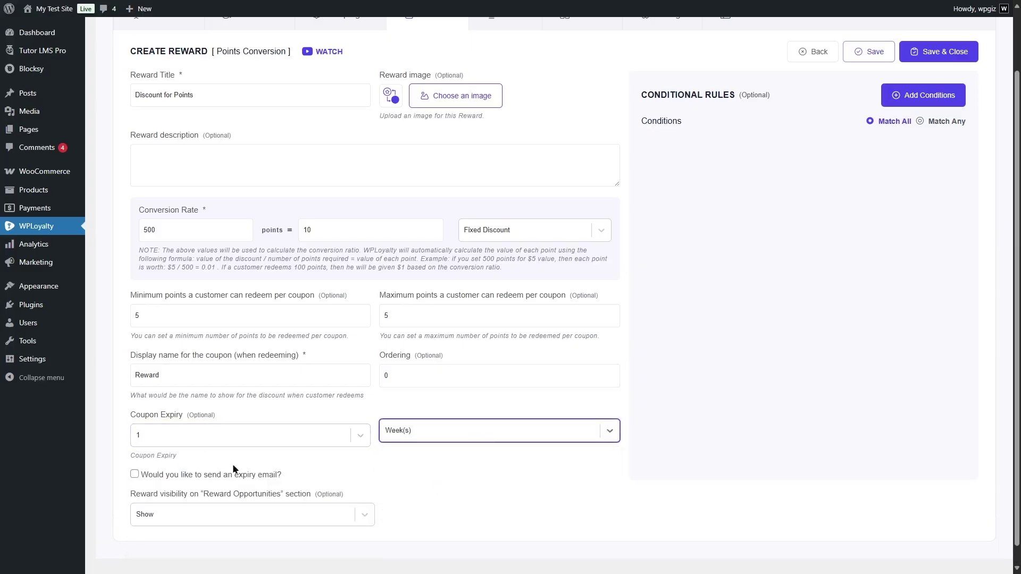
pyautogui.click(469, 437)
pyautogui.click(433, 493)
pyautogui.click(478, 455)
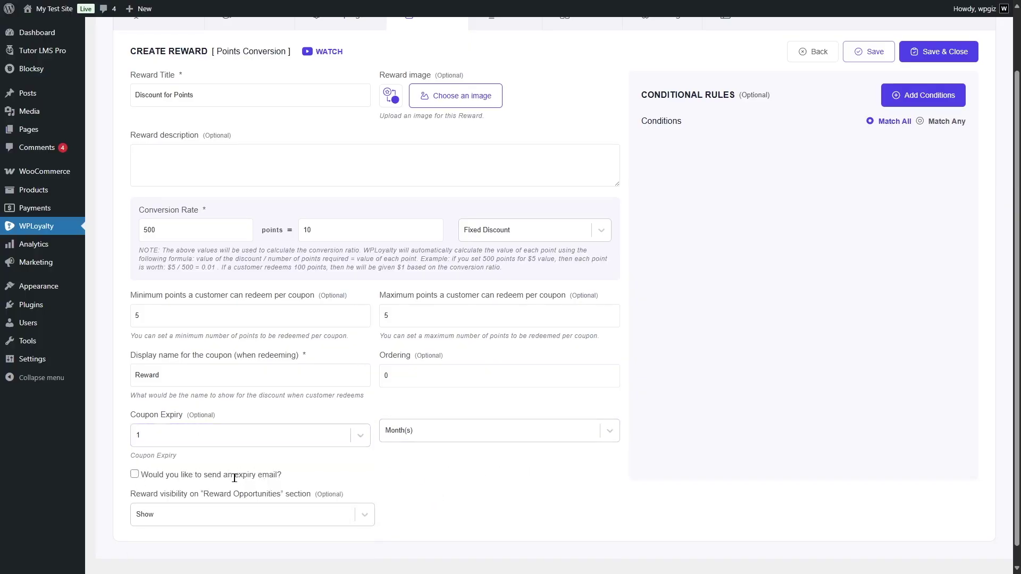
# Enable the coupon expiry email and set its wait period to 2 days.
pyautogui.click(134, 474)
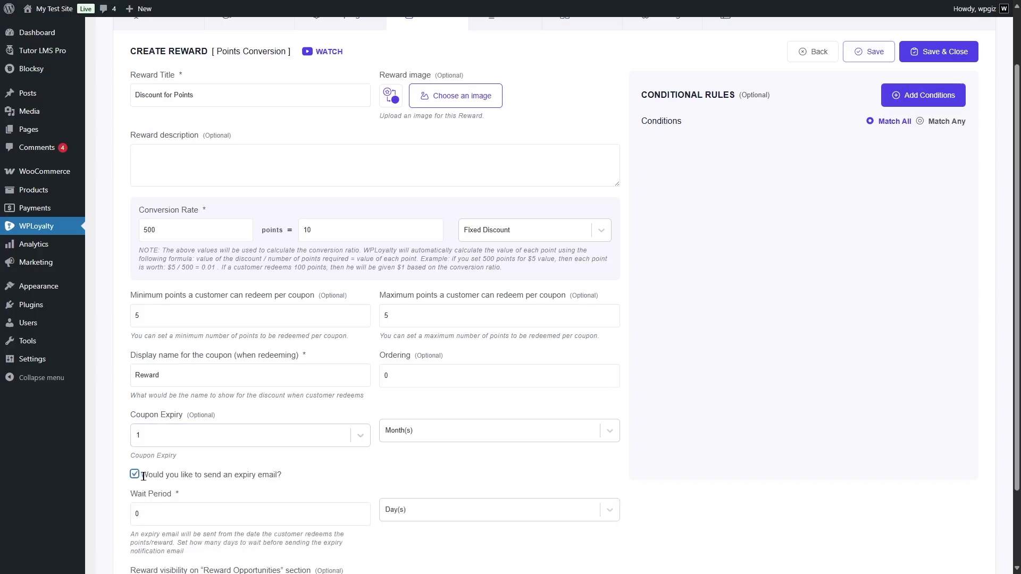
pyautogui.scroll(-3, 885, 469)
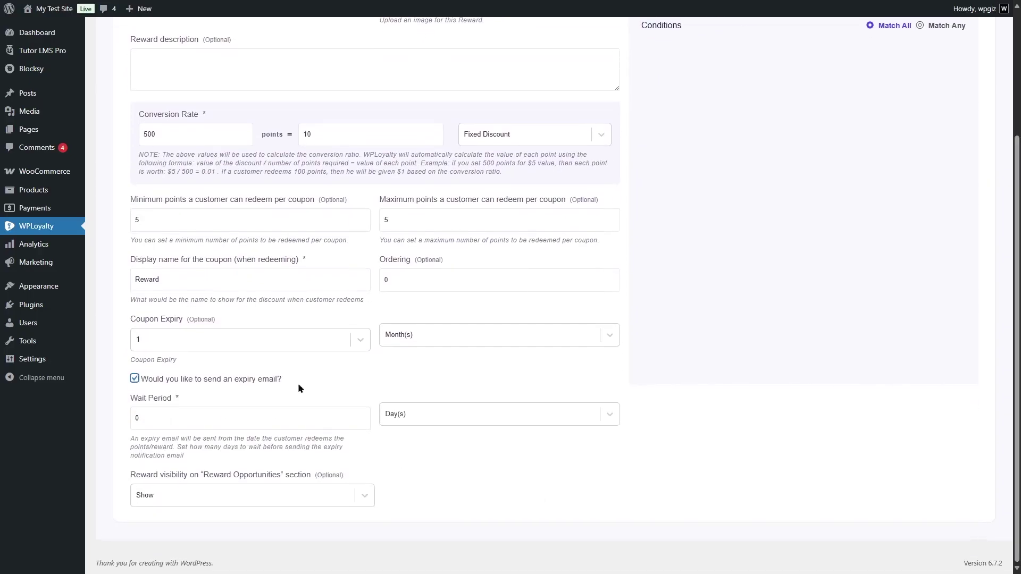
pyautogui.click(152, 419)
pyautogui.moveTo(152, 419); pyautogui.dragTo(114, 423)
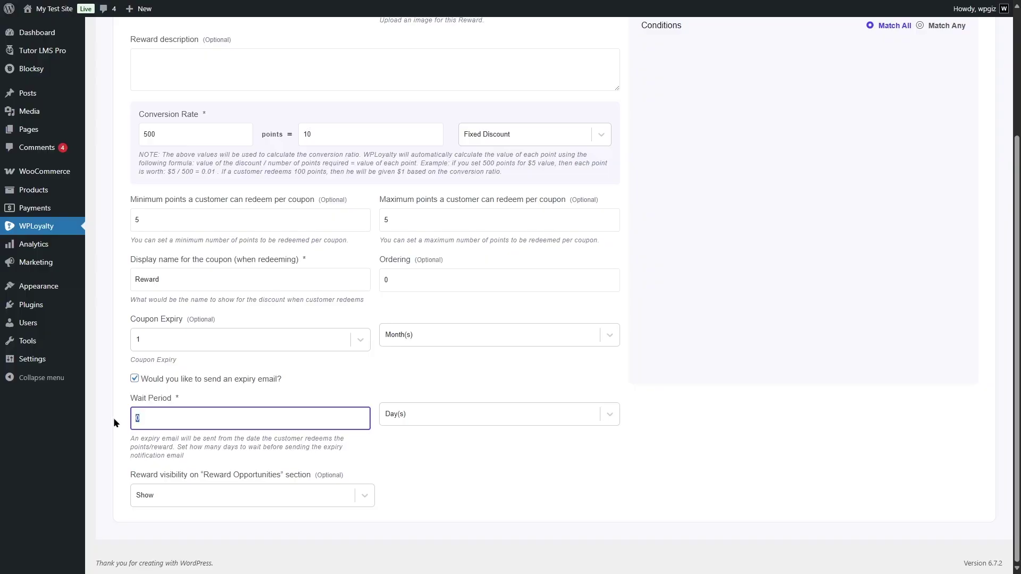
pyautogui.write('2')
pyautogui.click(286, 393)
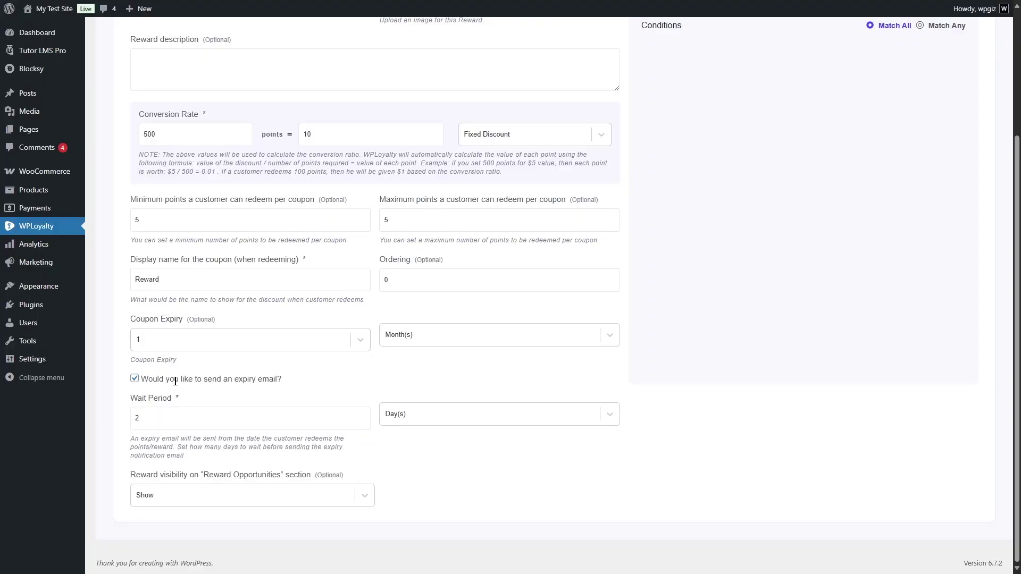
# Turn off the expiry email and return the coupon expiry to Unlimited.
pyautogui.click(136, 378)
pyautogui.click(239, 416)
pyautogui.click(218, 443)
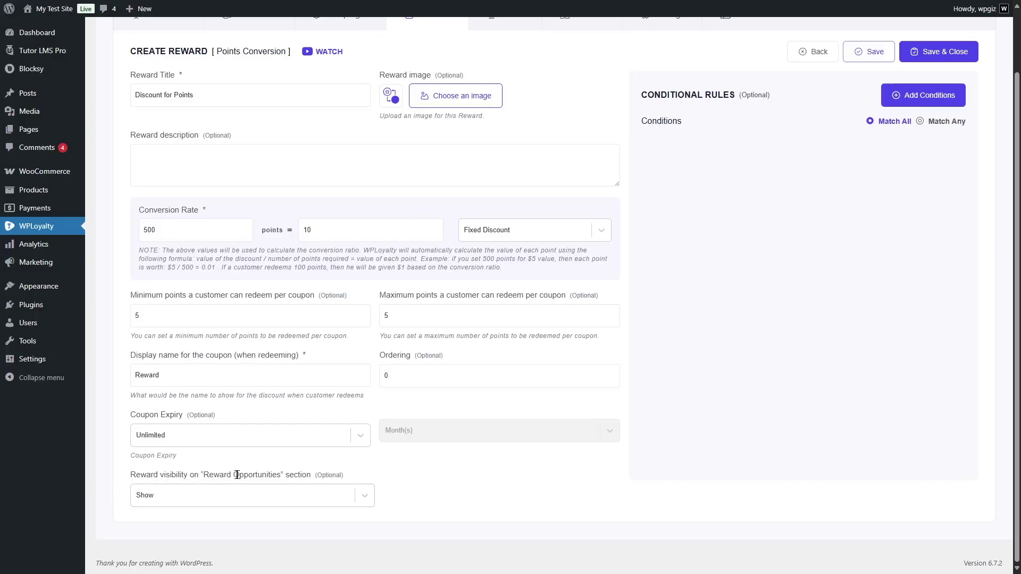
# Choose Show for the reward's visibility in the "Reward Opportunities" section.
pyautogui.click(256, 495)
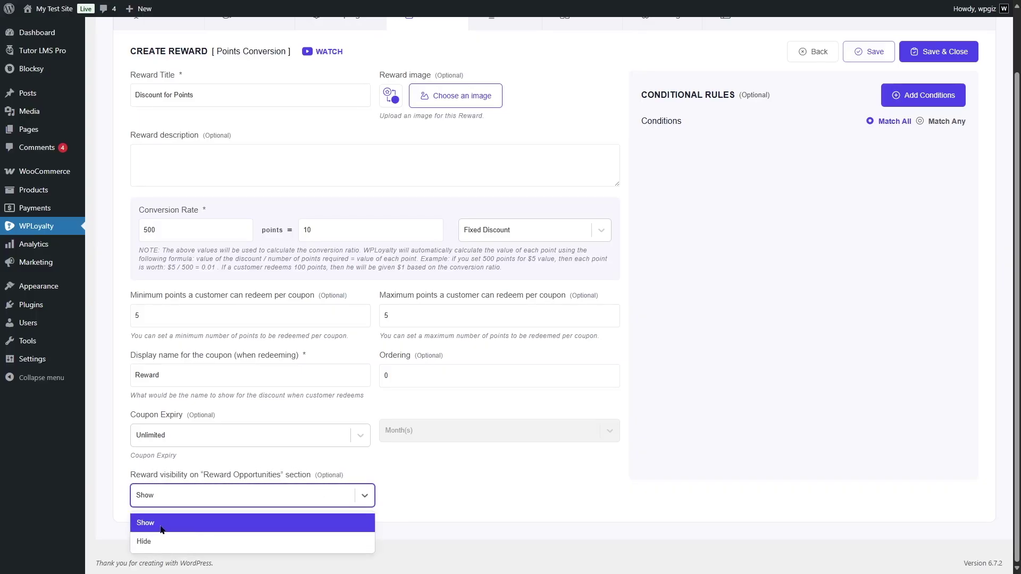
pyautogui.click(207, 520)
# Add a Cart Subtotal condition to the reward's conditional rules and review its comparison options and amount.
pyautogui.scroll(2, 996, 455)
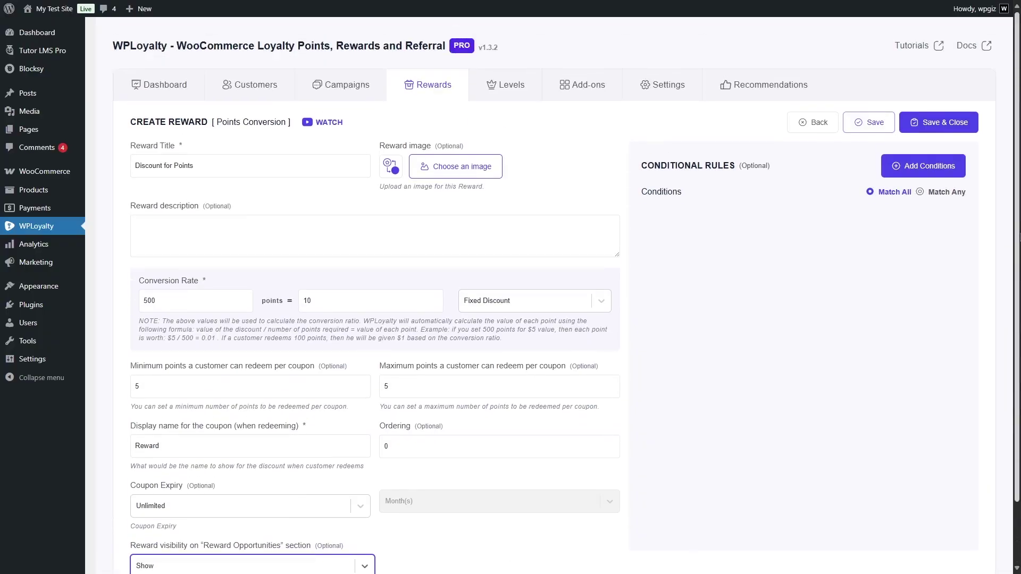
pyautogui.click(923, 166)
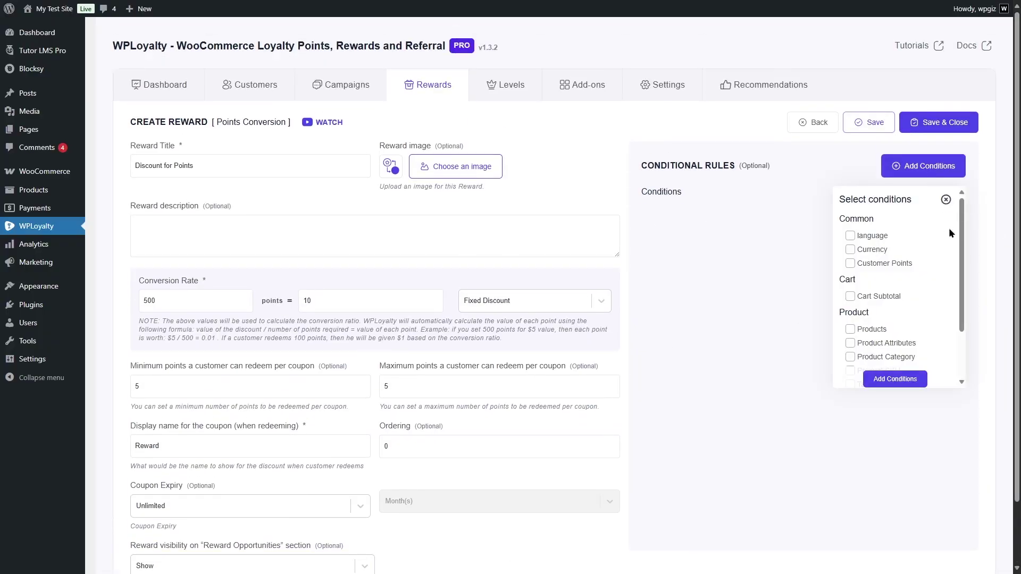
pyautogui.moveTo(961, 244)
pyautogui.mouseDown()
pyautogui.moveTo(961, 286)
pyautogui.moveTo(962, 235)
pyautogui.mouseUp()
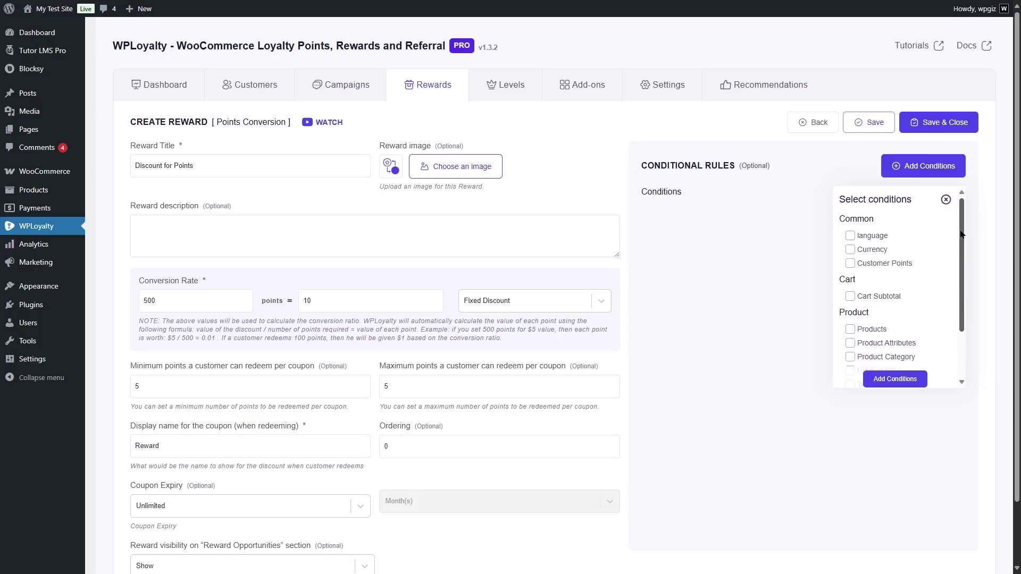
pyautogui.click(847, 297)
pyautogui.click(905, 378)
pyautogui.doubleClick(838, 249)
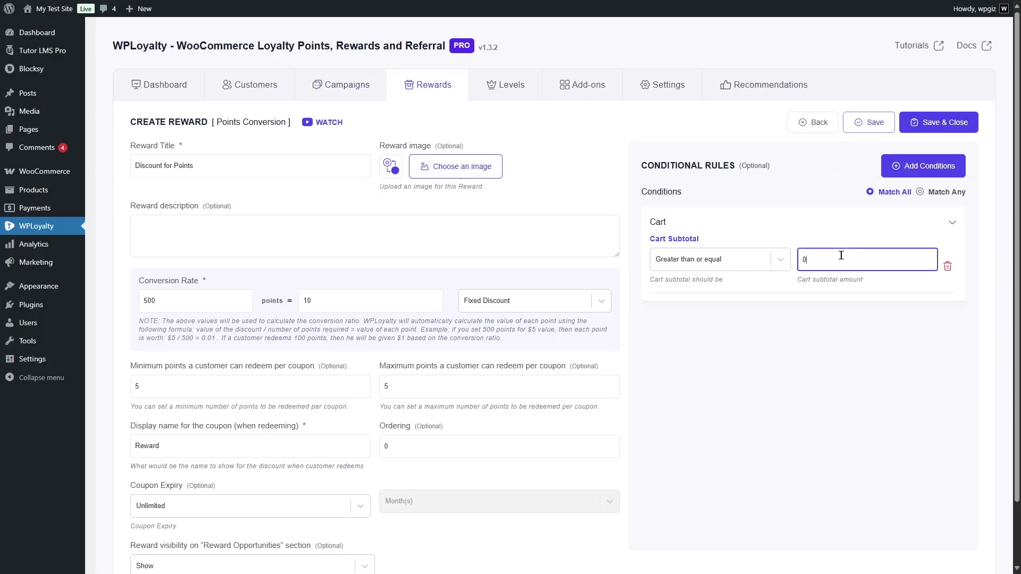
pyautogui.click(787, 264)
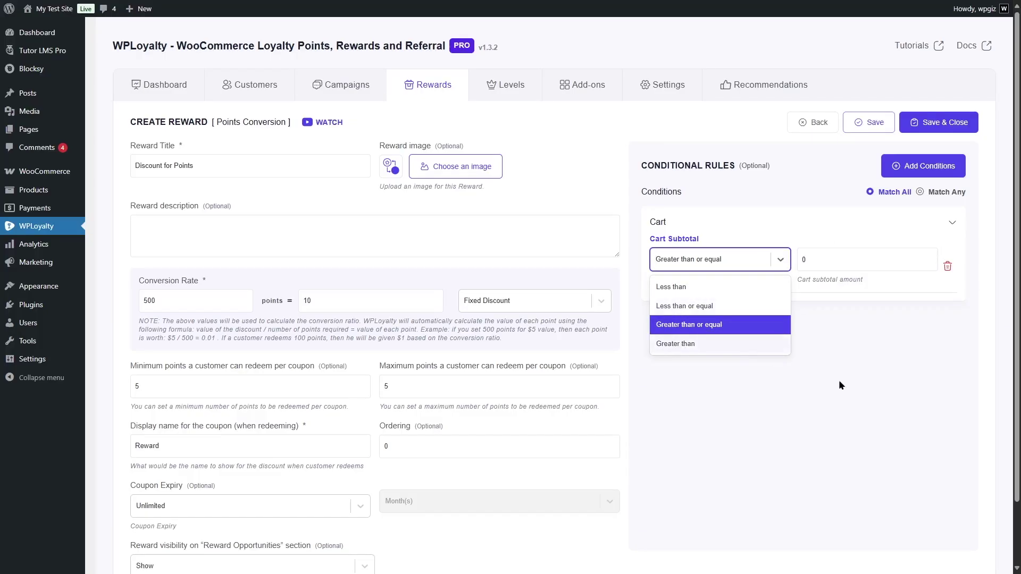
pyautogui.click(819, 355)
pyautogui.doubleClick(825, 262)
pyautogui.click(898, 316)
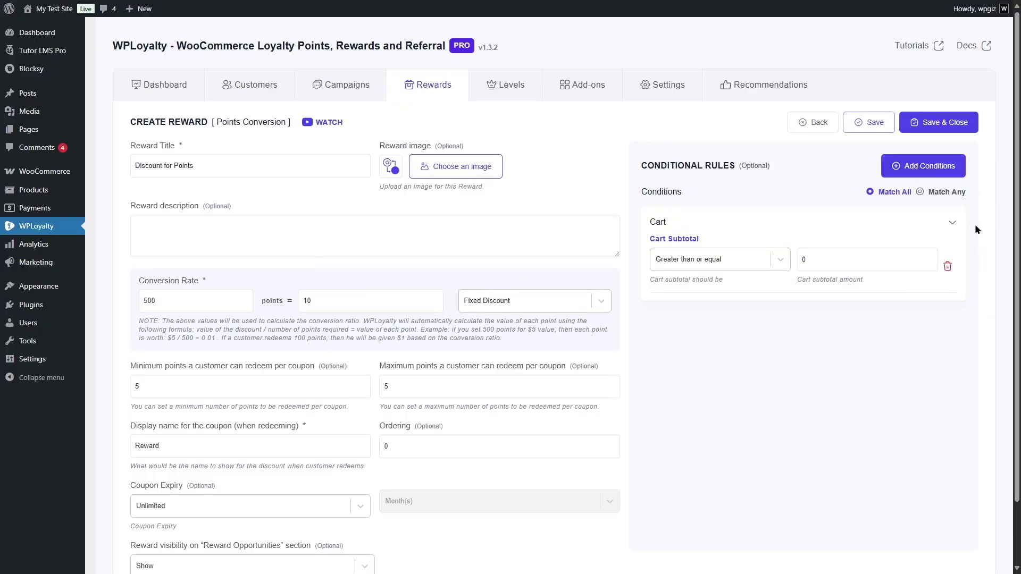
# Remove the Cart Subtotal condition from the "Discount for Points" reward, then save and close the reward.
pyautogui.click(947, 267)
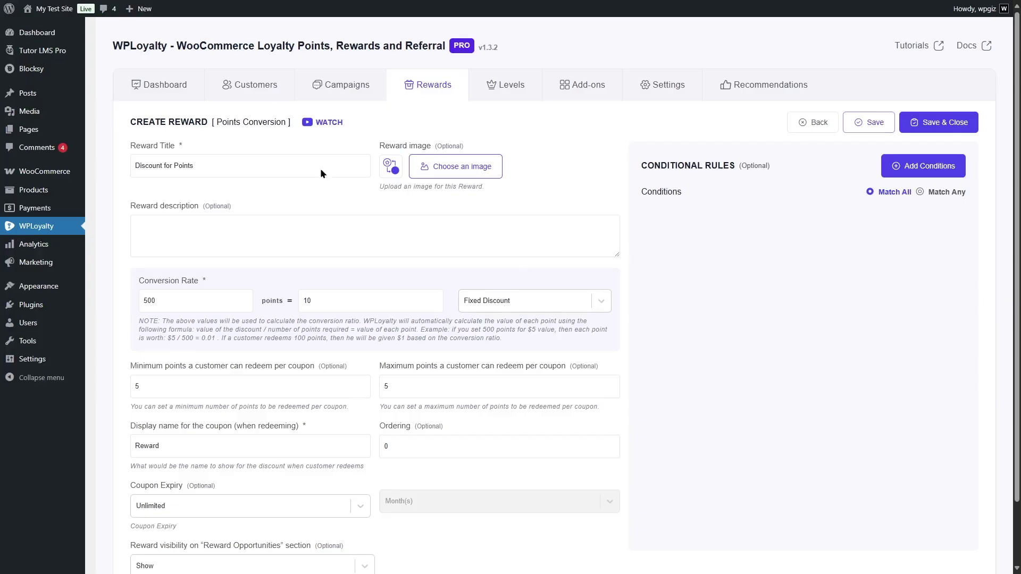
pyautogui.click(950, 125)
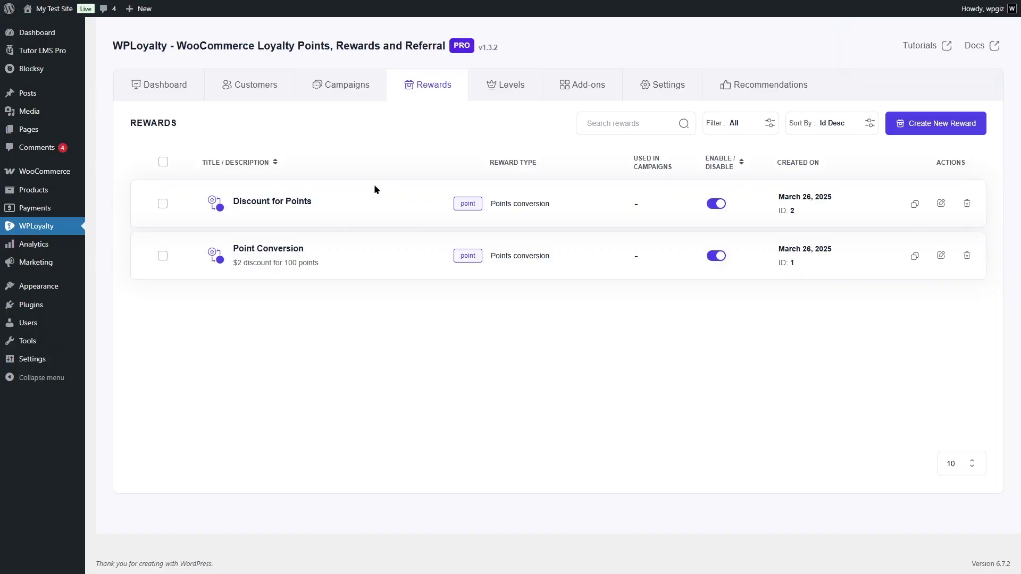
# View the loyalty Levels section and open the form for creating a new level.
pyautogui.click(524, 91)
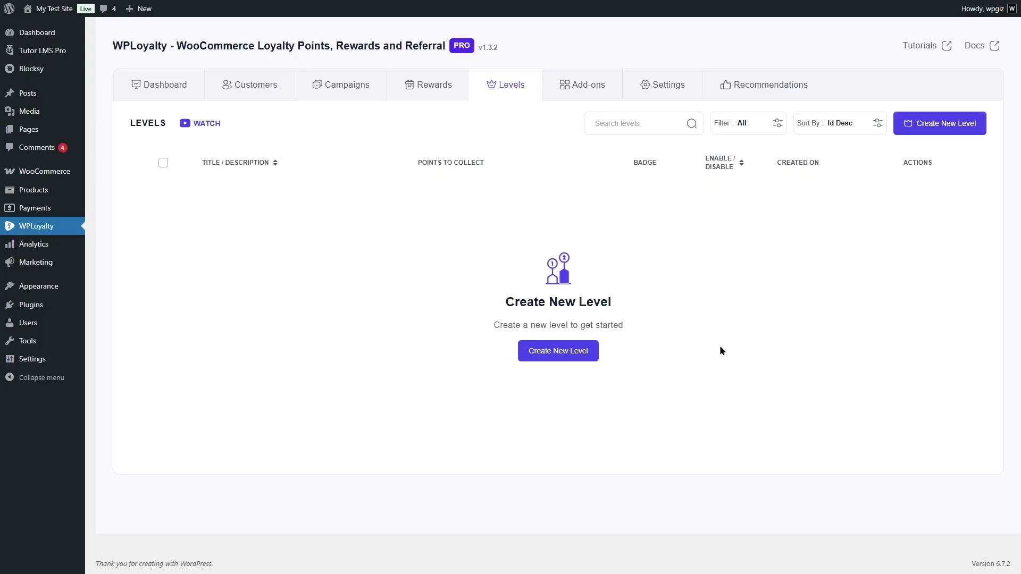
pyautogui.click(571, 352)
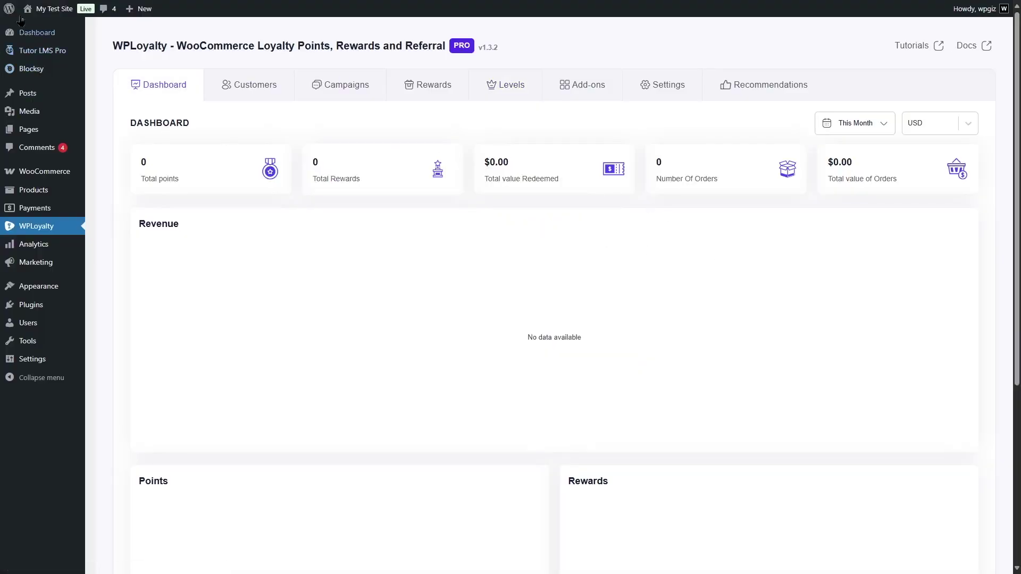
# Visit the live storefront and open the Coffee Table product from its shop page.
pyautogui.moveTo(53, 9)
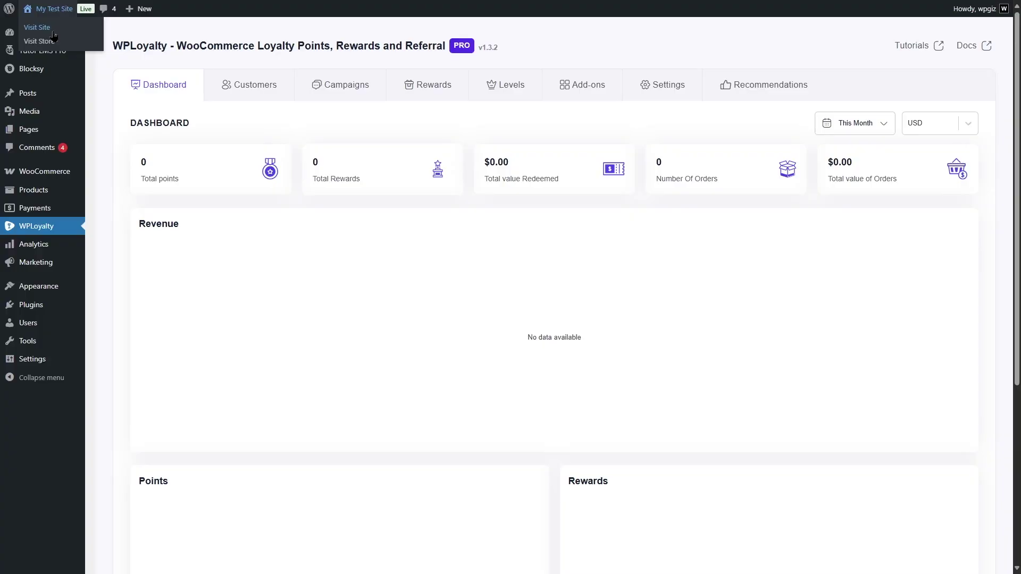
pyautogui.click(53, 34)
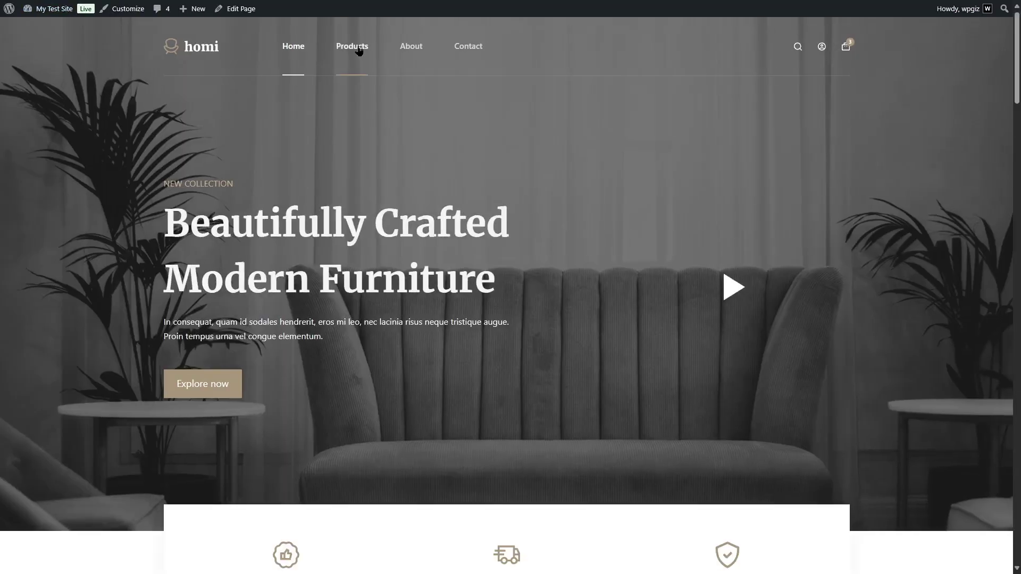
pyautogui.click(358, 50)
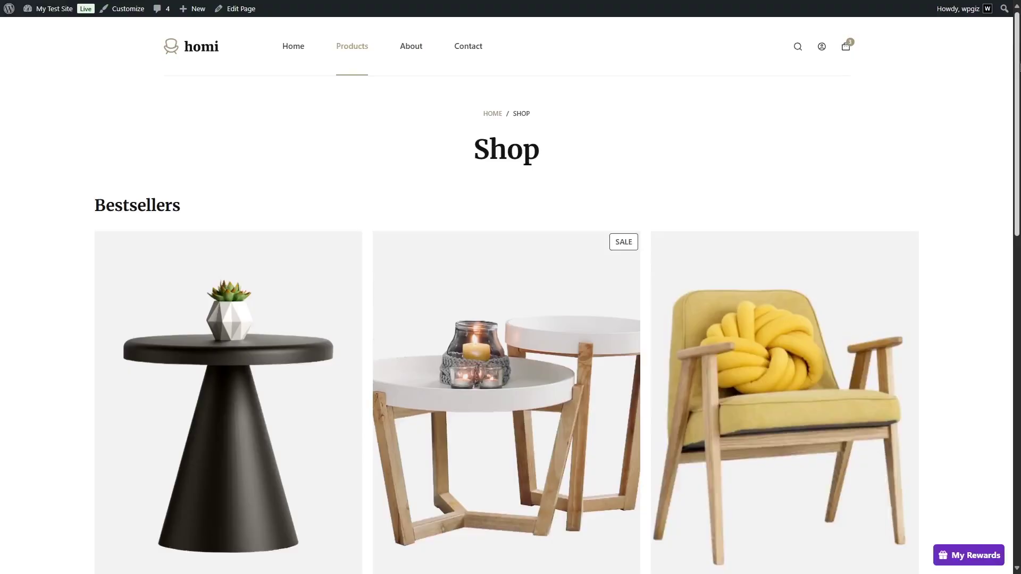
pyautogui.scroll(-2, 1004, 115)
pyautogui.click(563, 273)
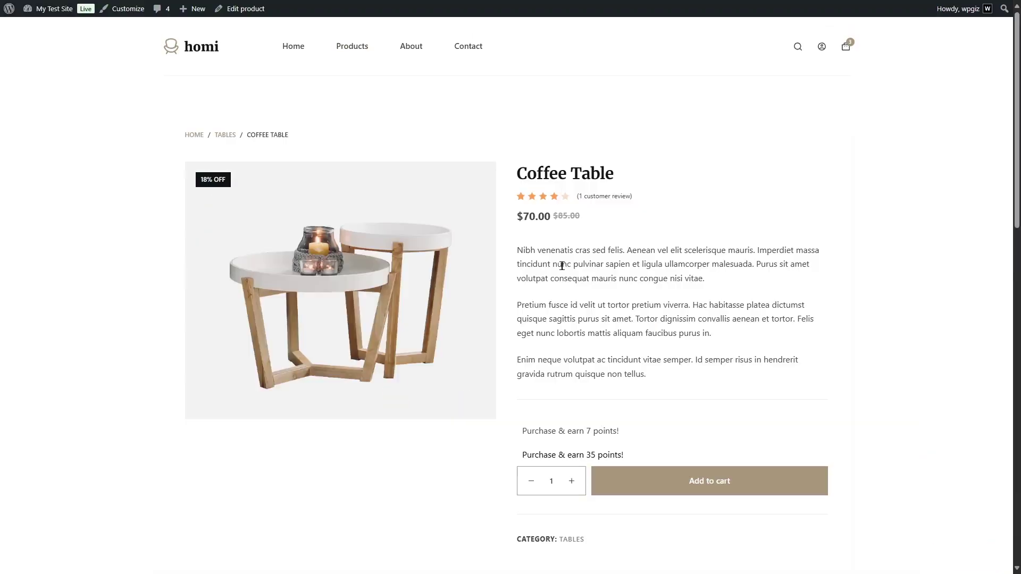
# Examine the points-earning messages shown with the purchase options on the Coffee Table product page.
pyautogui.scroll(-3, 561, 265)
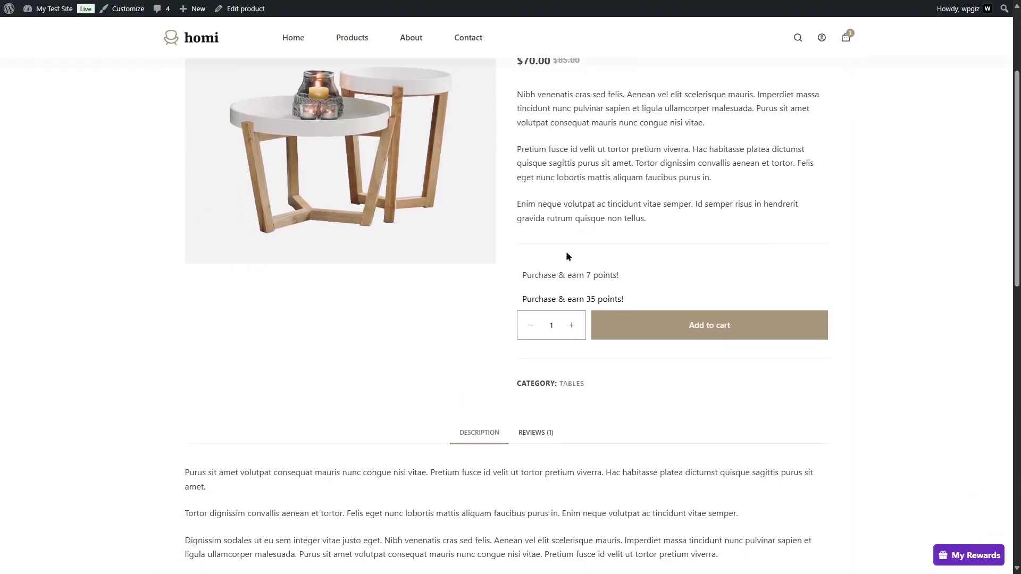
pyautogui.moveTo(584, 274); pyautogui.dragTo(611, 273)
pyautogui.click(548, 299)
pyautogui.scroll(3, 851, 160)
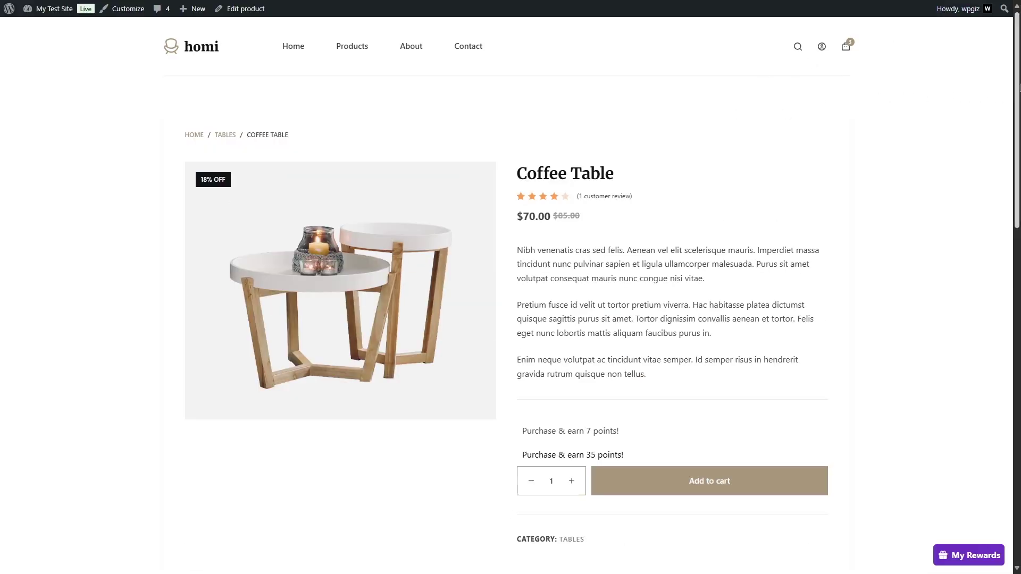
pyautogui.scroll(-2, 1017, 88)
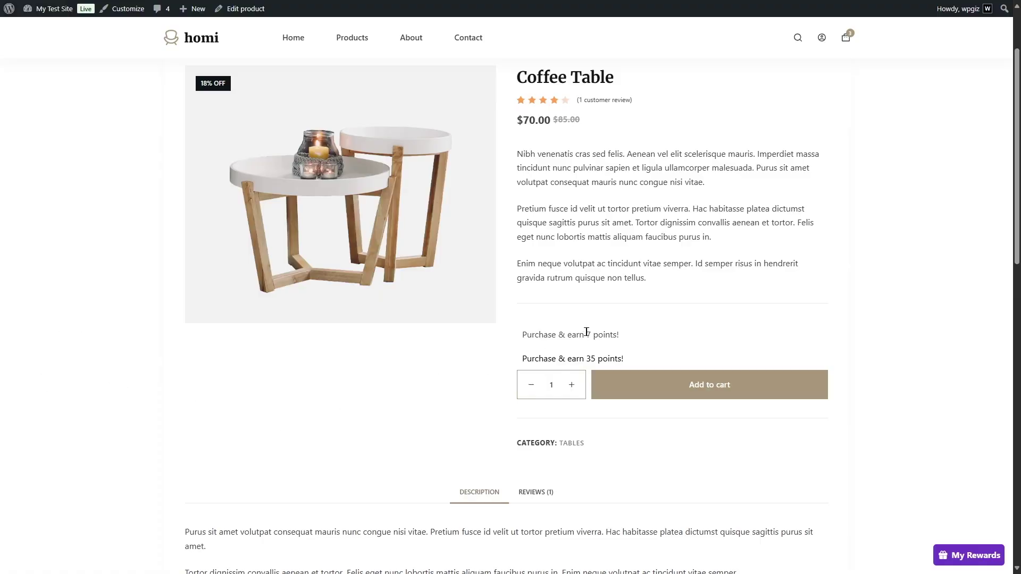
pyautogui.scroll(2, 586, 332)
pyautogui.scroll(-1, 997, 255)
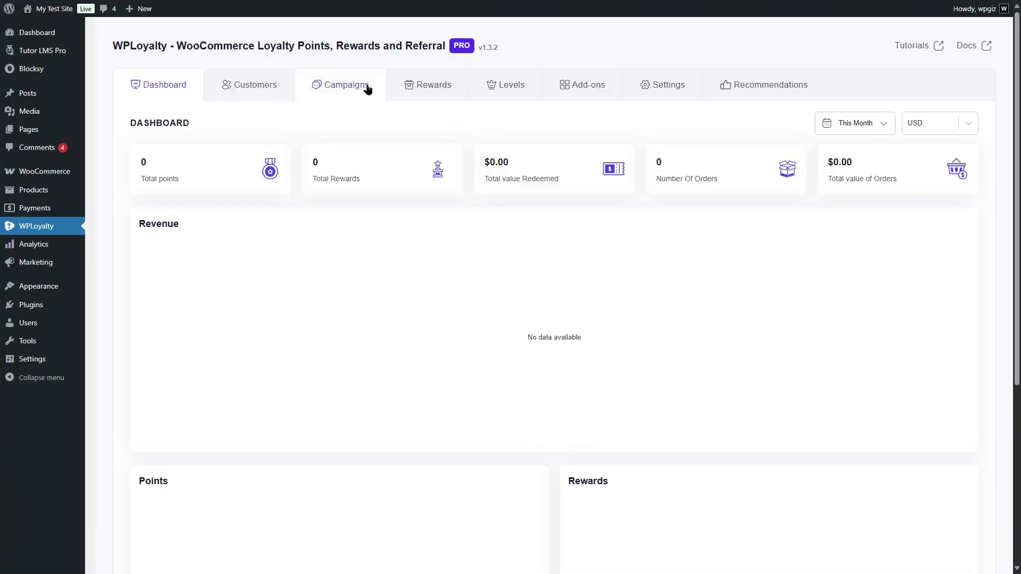
# Disable the "Point For Purchase" campaign with ID 1 and the "Point Conversion" reward in WPLoyalty.
pyautogui.click(367, 86)
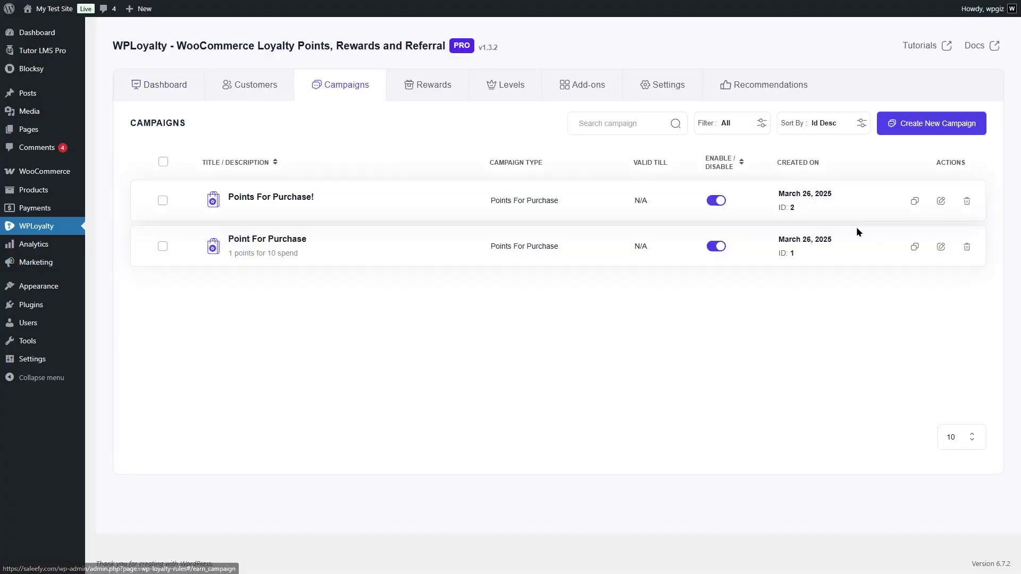
pyautogui.click(719, 246)
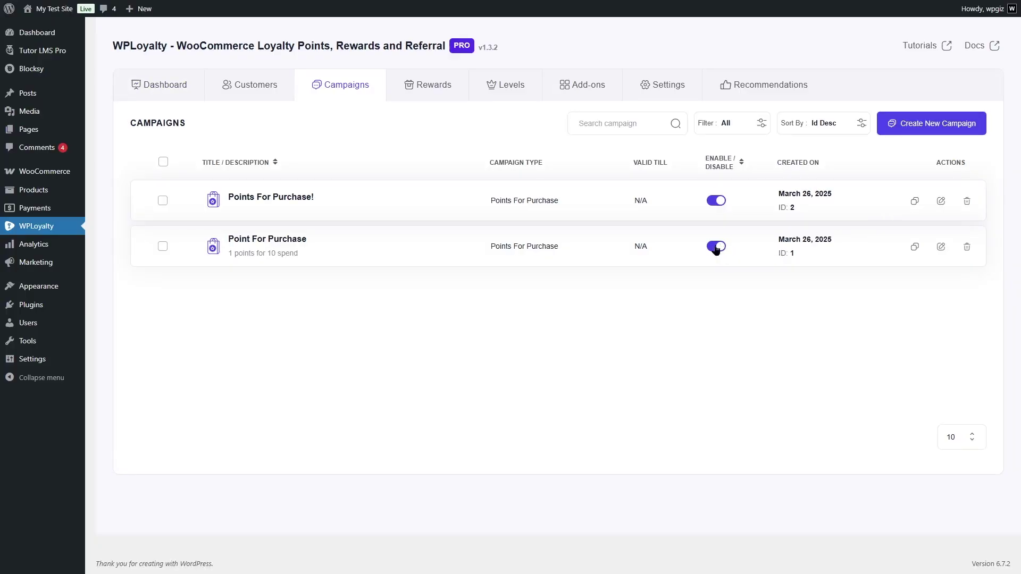
pyautogui.click(417, 91)
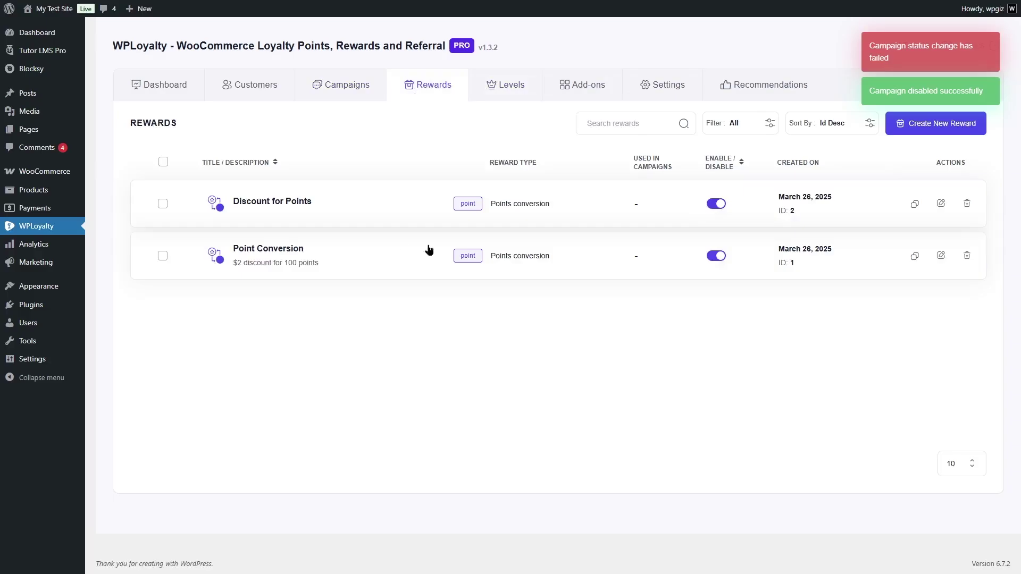
pyautogui.click(716, 257)
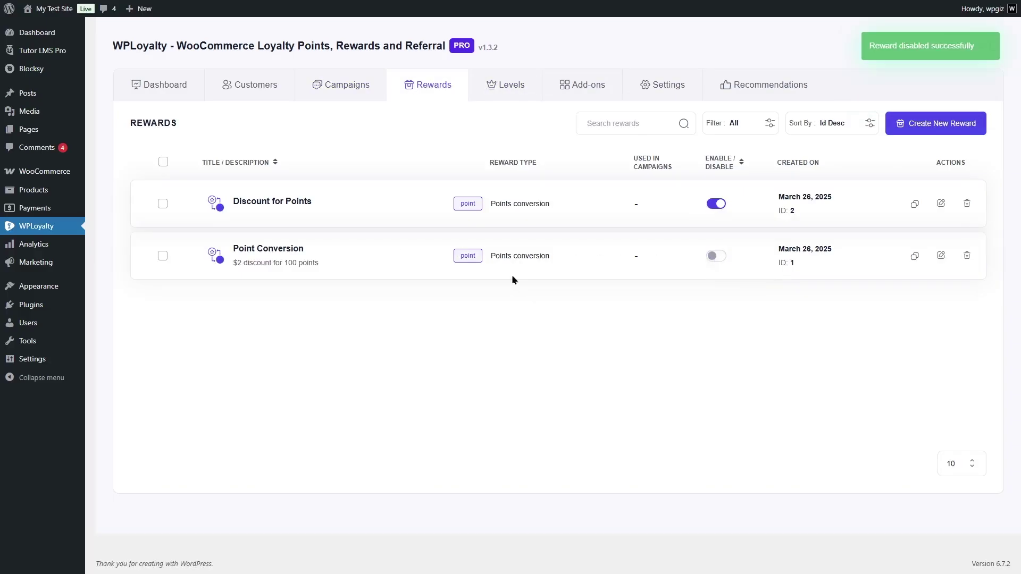
# Add one Coffee Table to the cart from the storefront's product page and view the cart.
pyautogui.moveTo(57, 10)
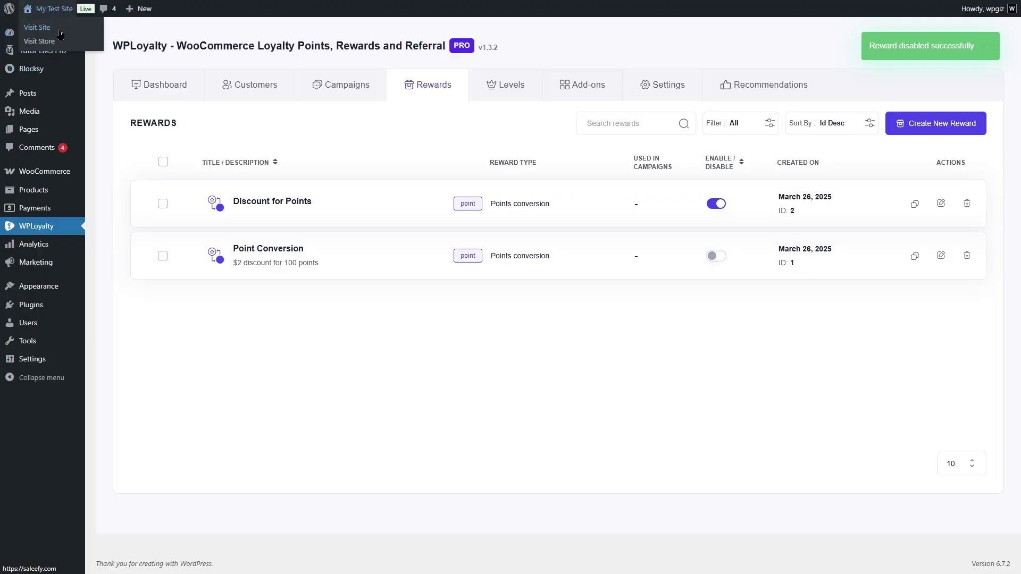
pyautogui.click(60, 31)
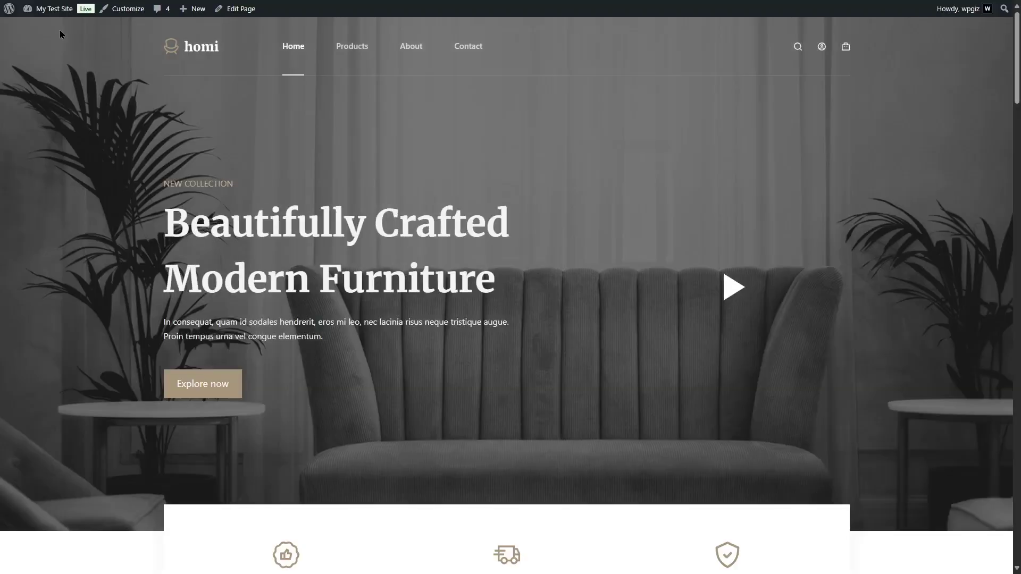
pyautogui.click(365, 54)
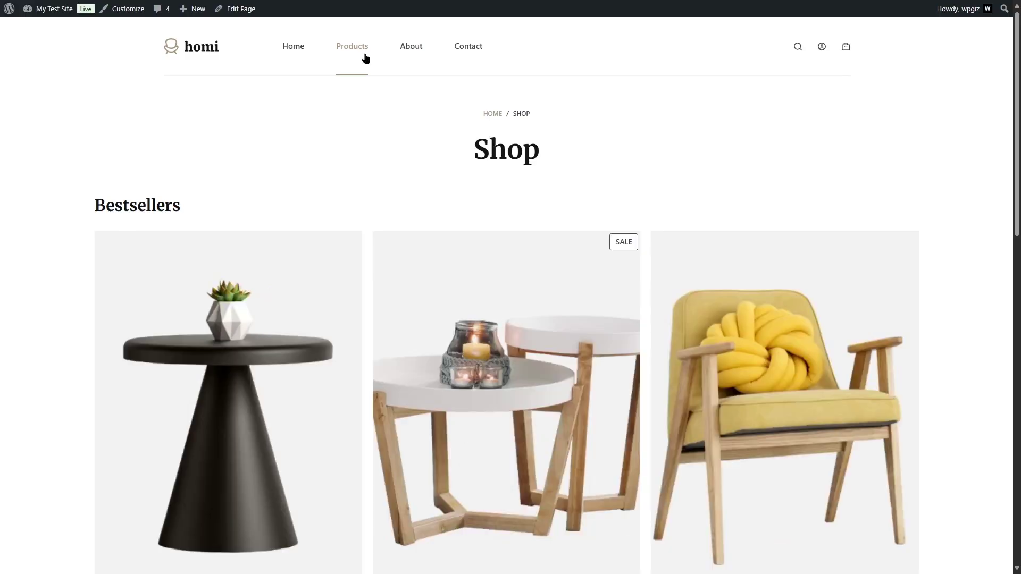
pyautogui.click(522, 346)
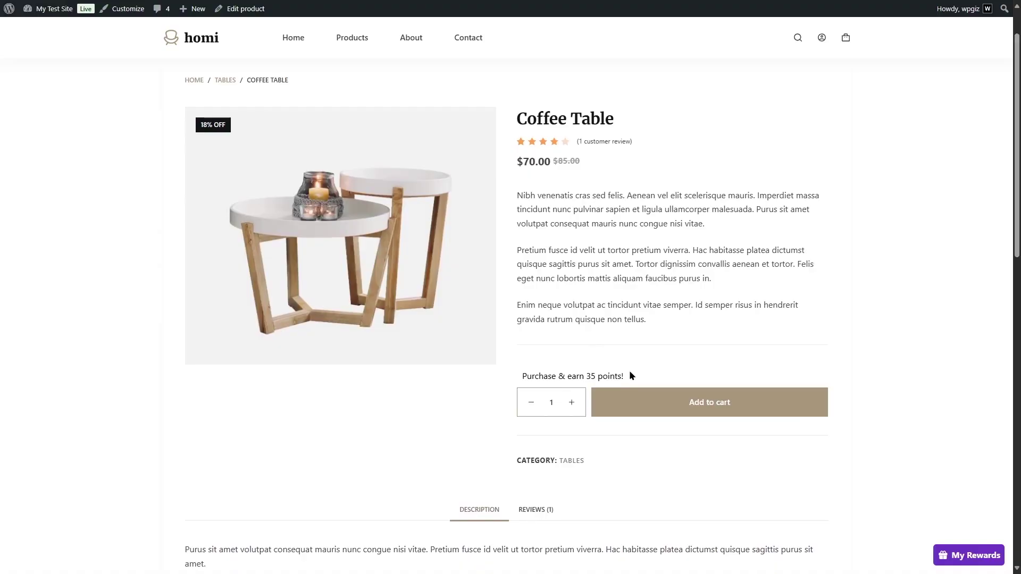
pyautogui.click(669, 402)
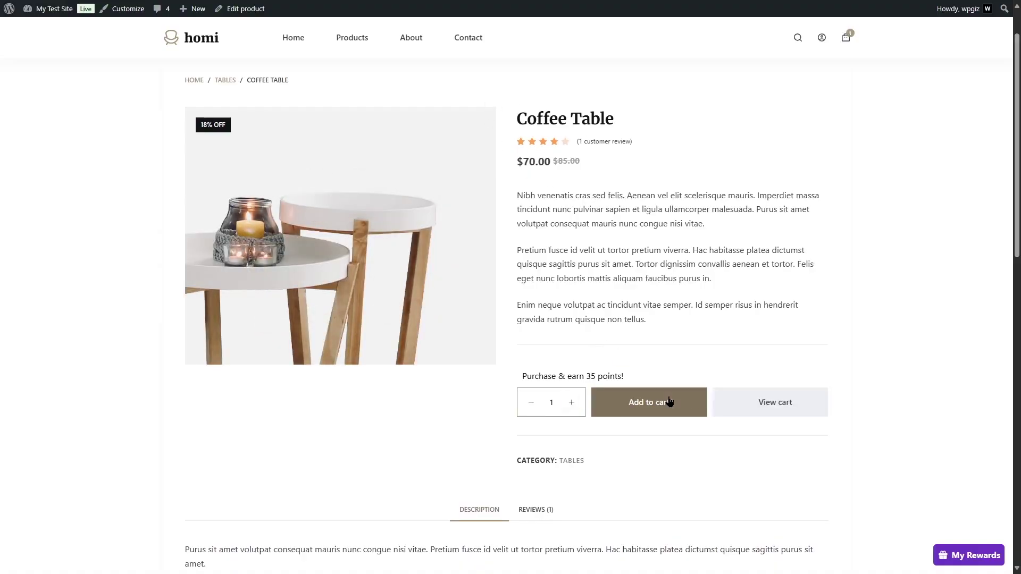
pyautogui.click(767, 404)
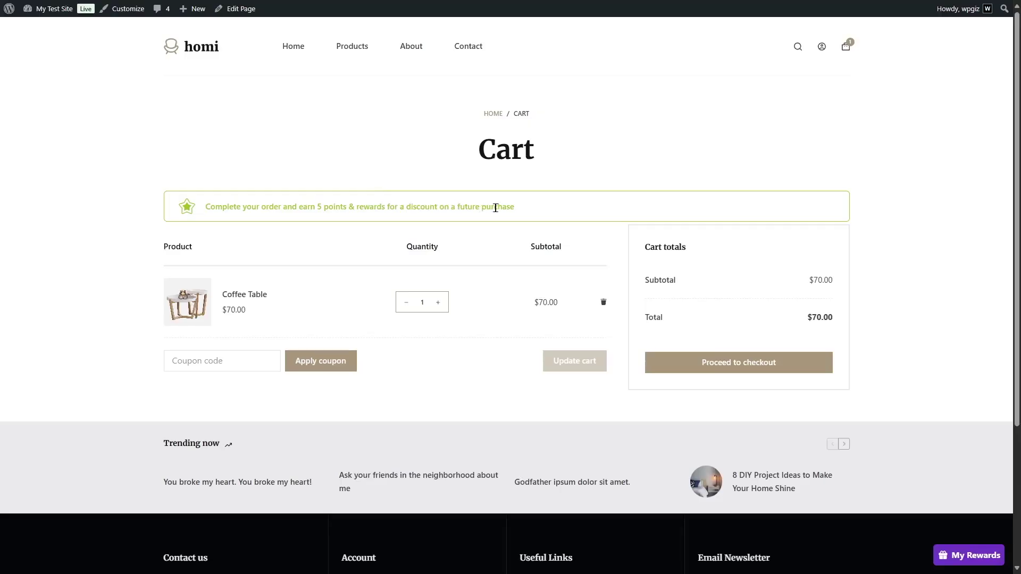
# Check the customer's points and the Earn and Redeem options in the My Rewards widget, then close it.
pyautogui.click(944, 556)
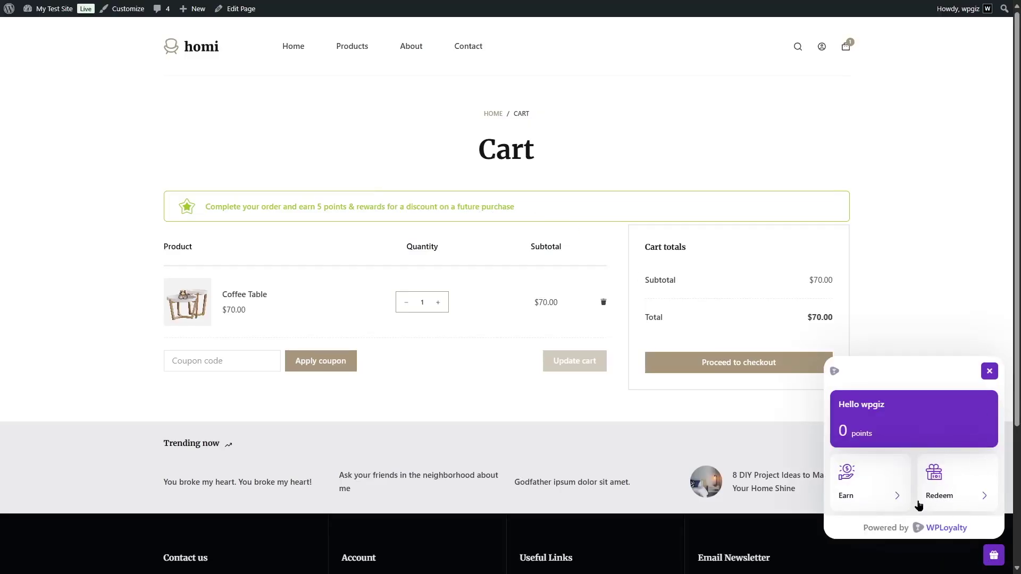
pyautogui.click(990, 371)
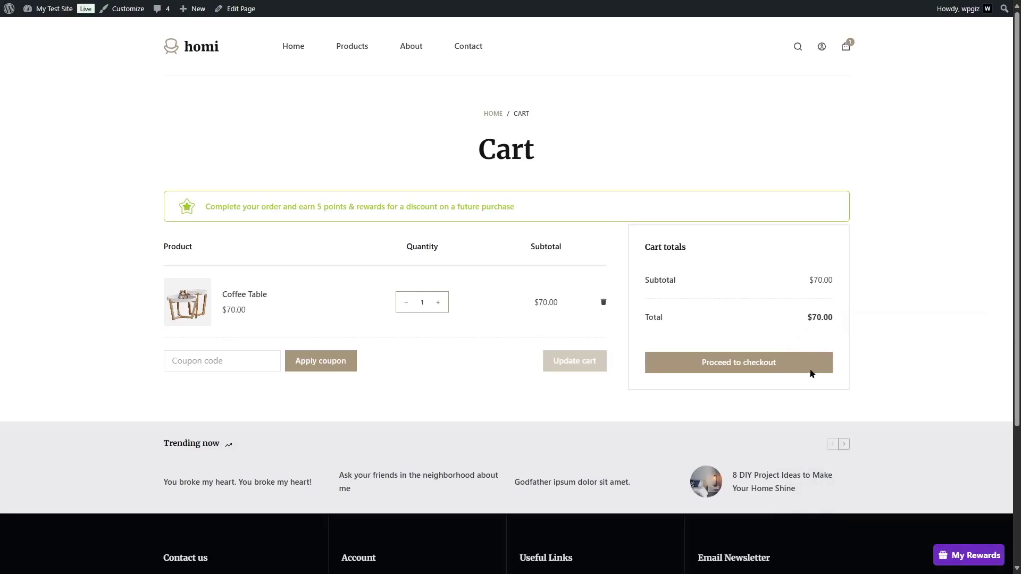